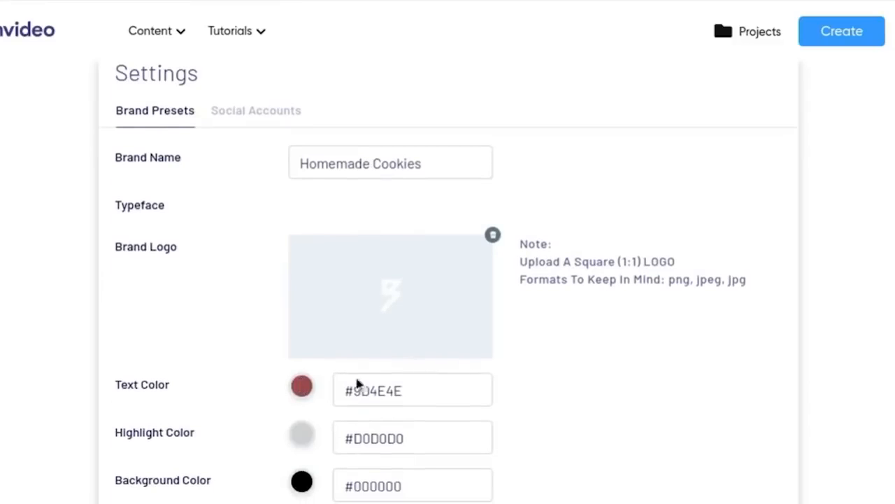
- Examine the brand preset fields for the highlight colour and the Facebook, Twitter, Instagram and YouTube handles
left_click(301, 439)
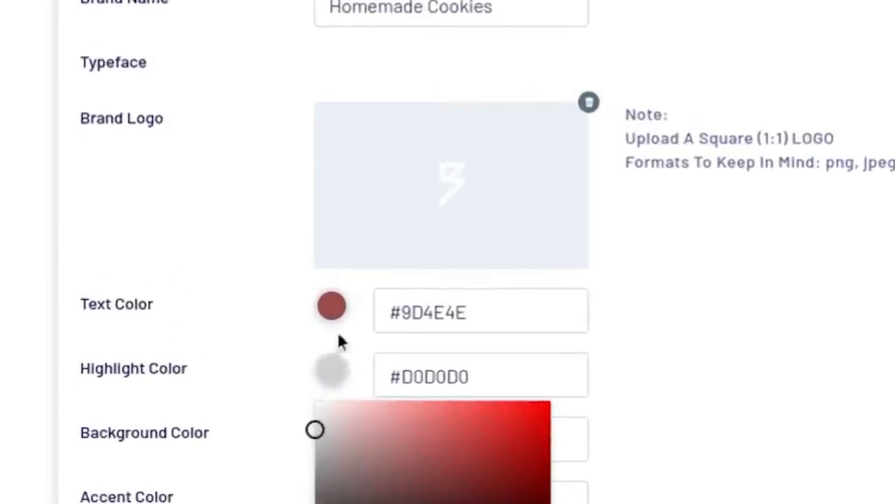
left_click(438, 145)
left_click(437, 208)
left_click(443, 298)
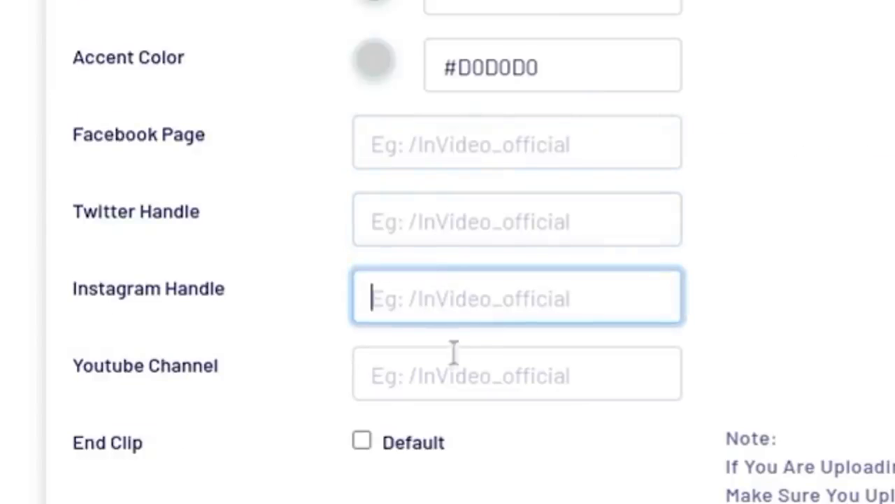
left_click(455, 375)
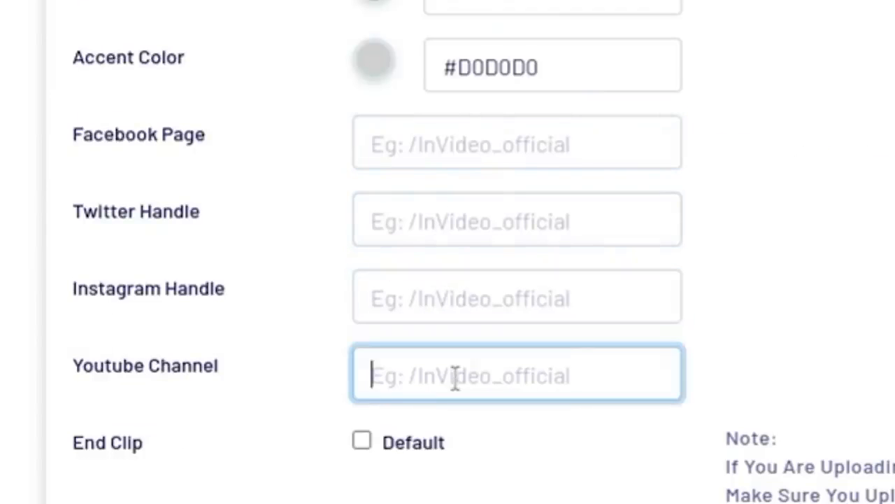
left_click(894, 383)
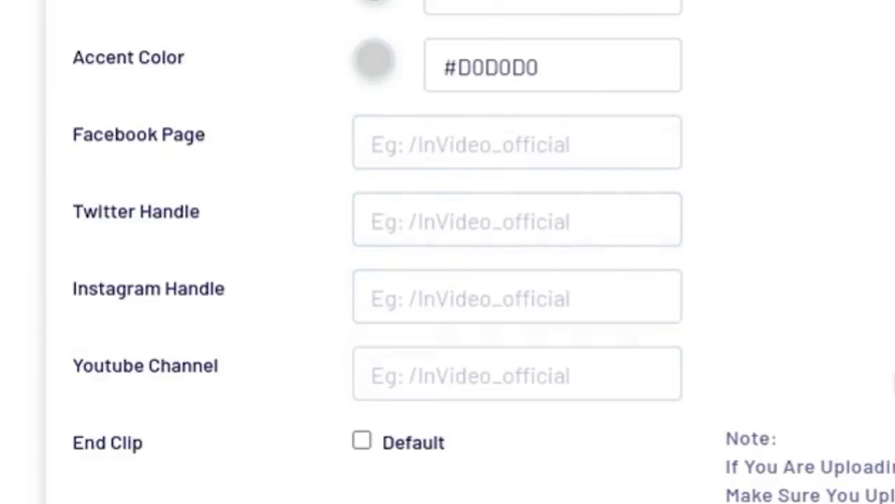
- Start a new blank canvas video project in the Wide (16:9) dimension
scroll(894, 383, "down", 3)
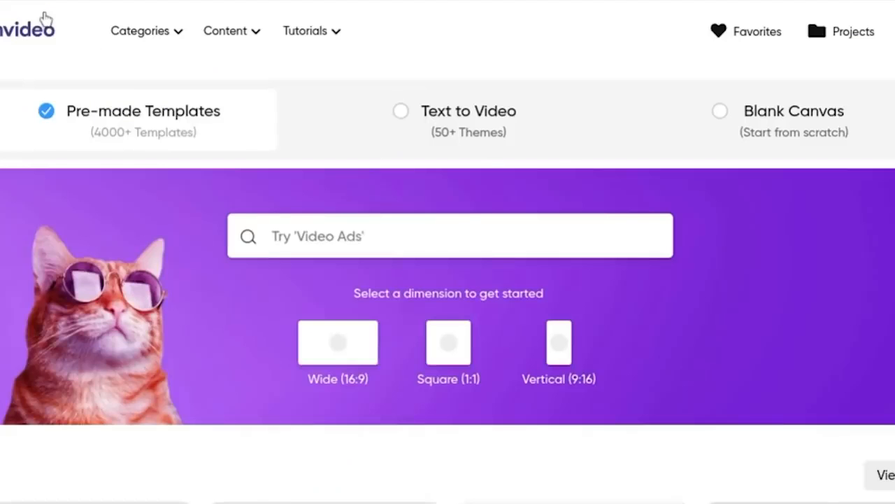
scroll(595, 224, "down", 1)
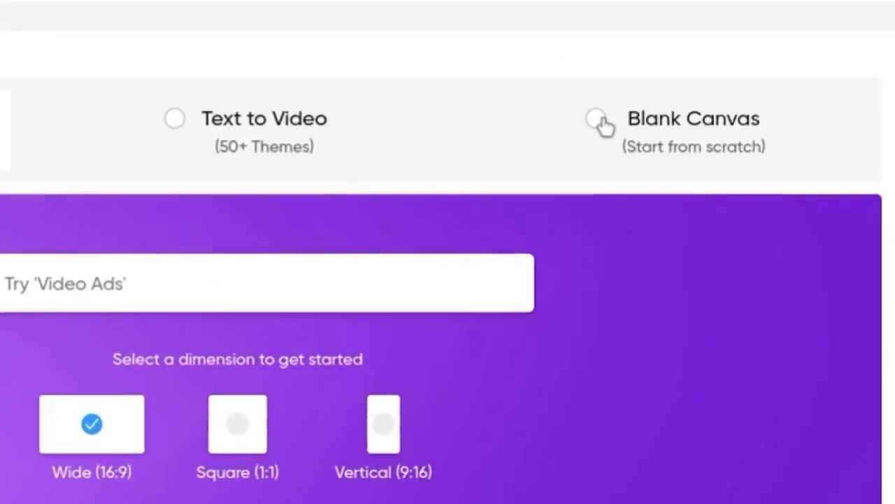
left_click(596, 120)
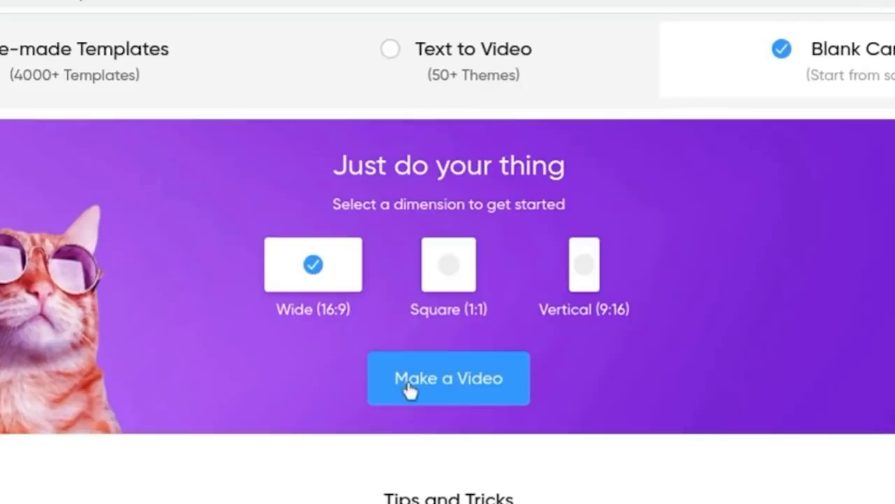
left_click(409, 384)
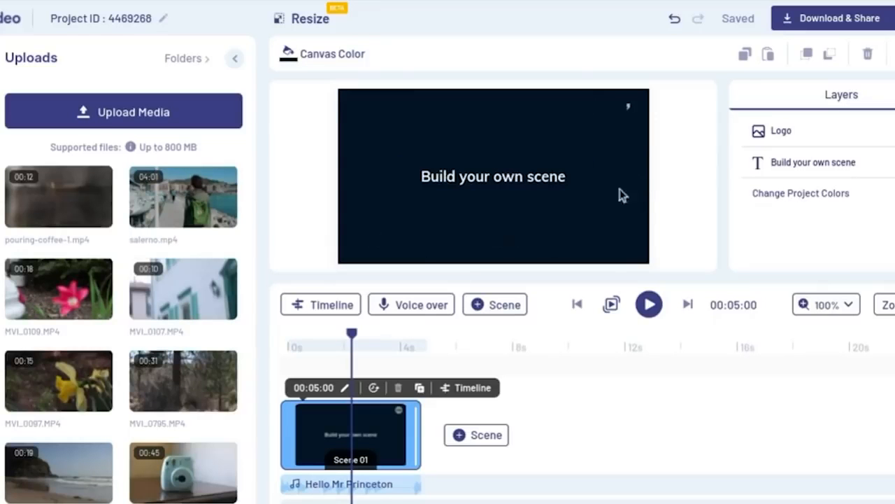
- Look at the scene's placeholder logo and at the local files offered for media upload
left_click(633, 116)
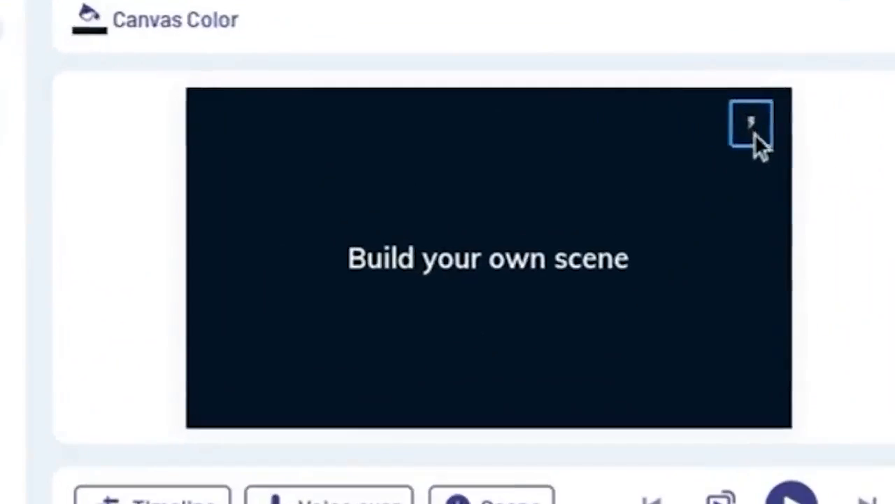
left_click(755, 133)
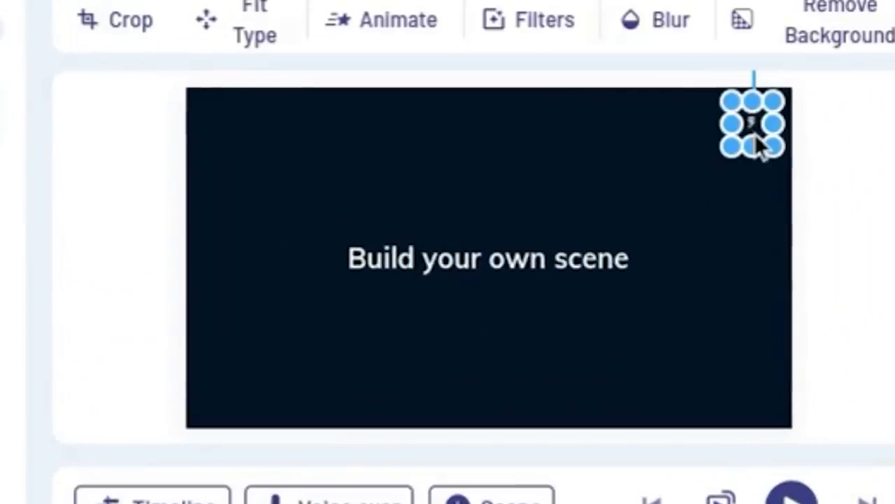
left_click(822, 172)
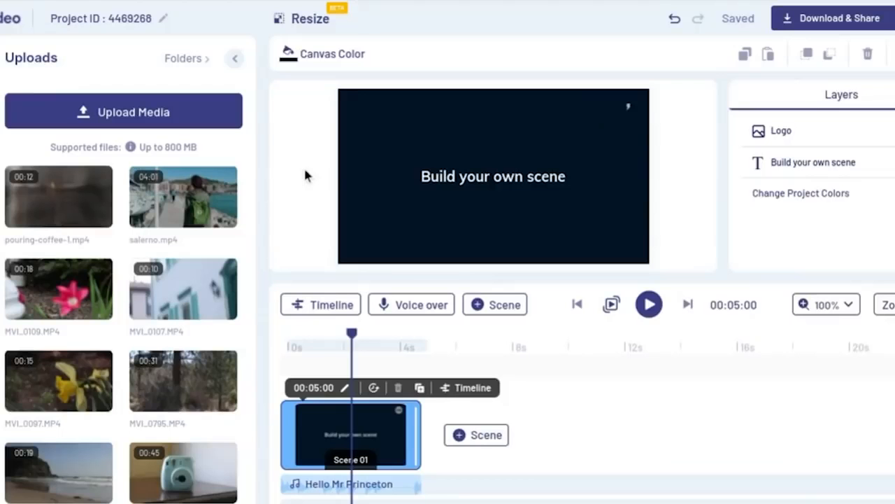
left_click(138, 115)
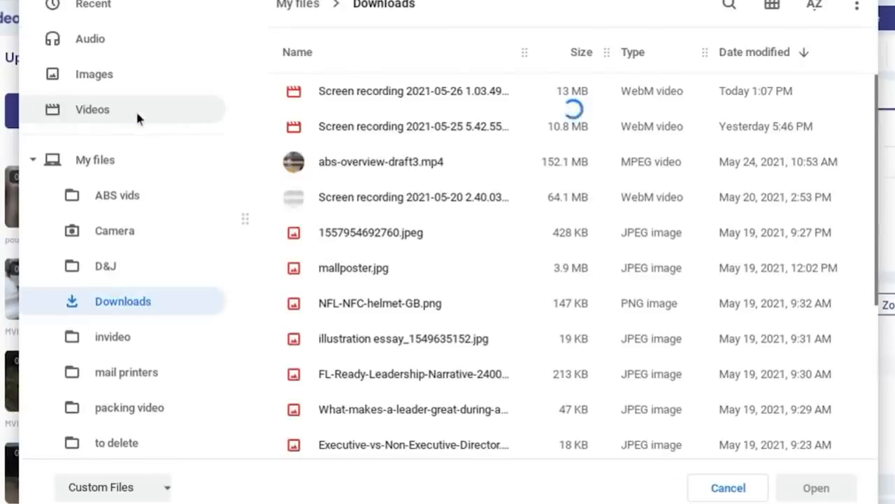
left_click(728, 487)
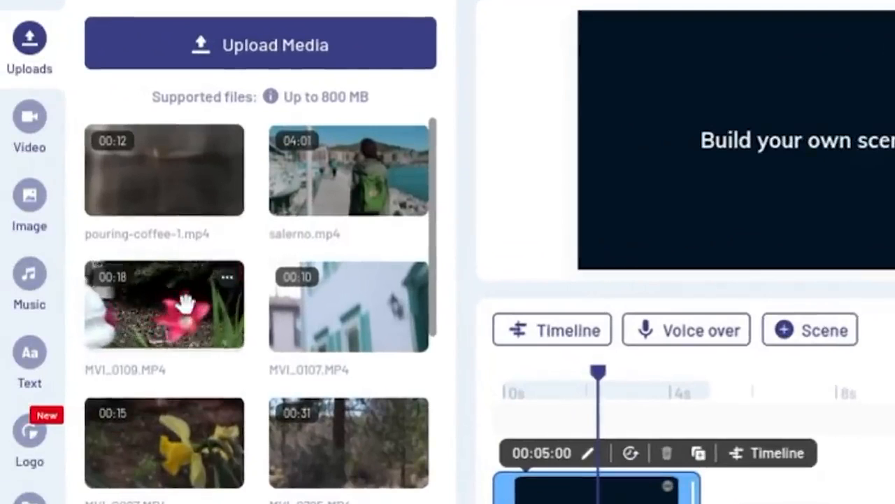
- Add the pink flower clip MVI_0109.MP4 to the first scene, trimmed from 00:05:14 to 00:11:18
left_click_drag(186, 303, 672, 192)
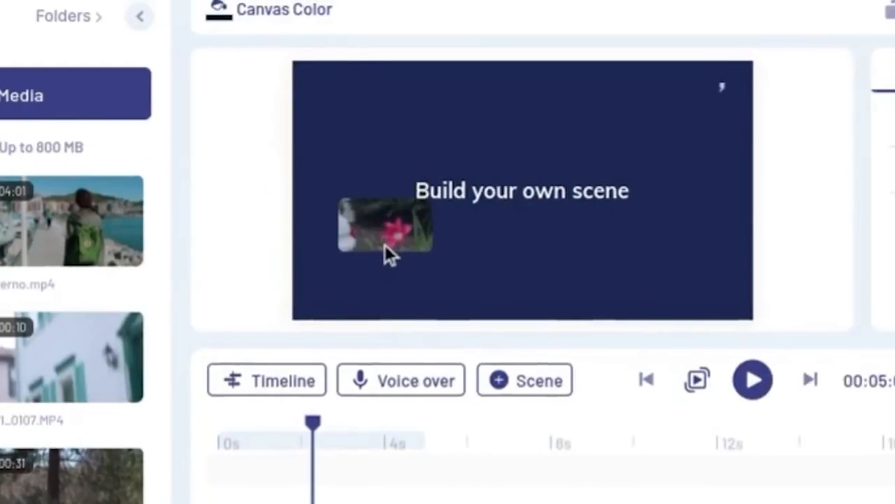
left_click_drag(385, 244, 385, 244)
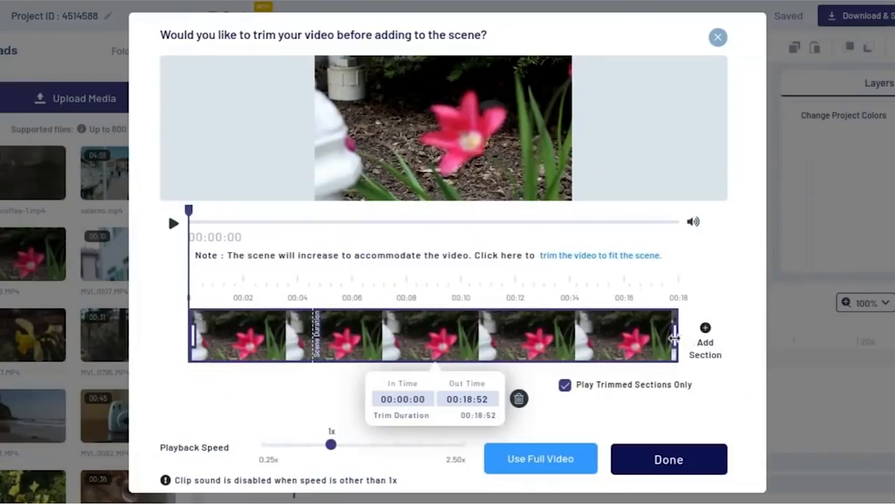
left_click_drag(674, 338, 483, 340)
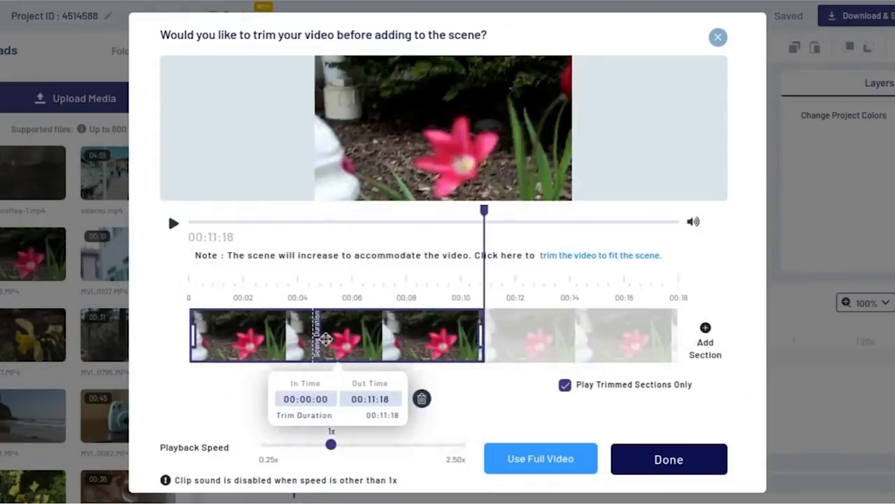
left_click_drag(192, 338, 327, 336)
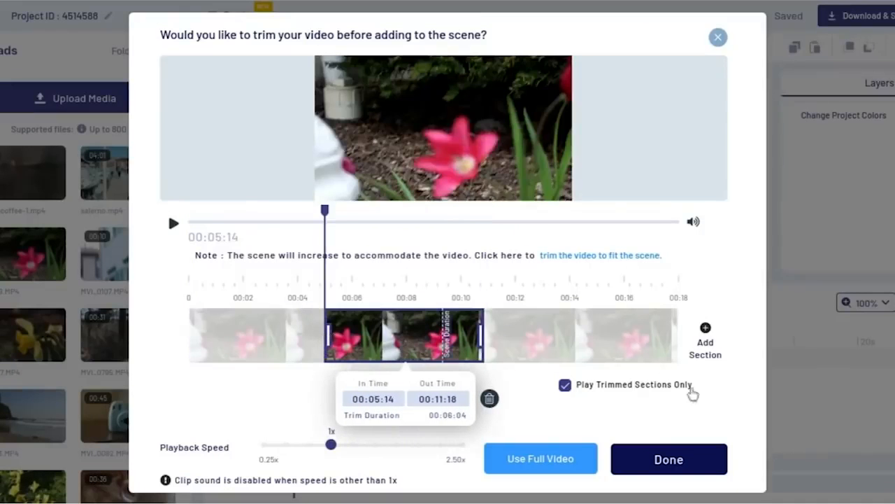
left_click(680, 456)
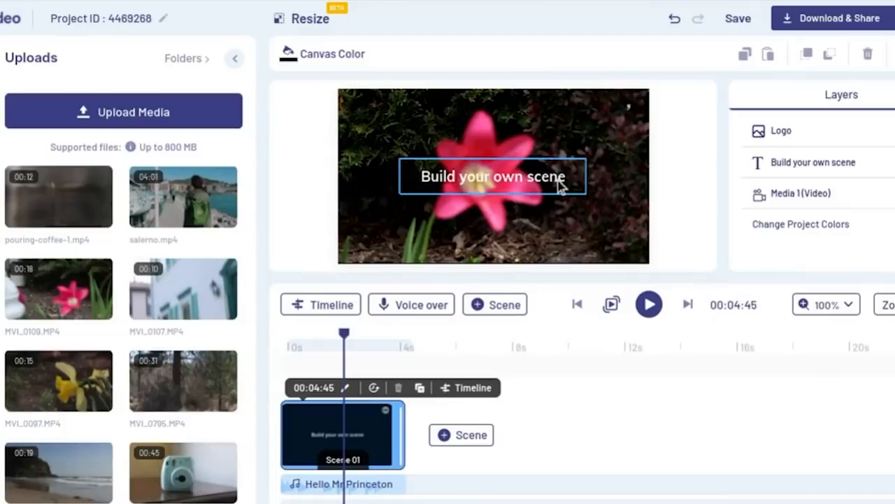
- Delete the "Build your own scene" text and the Logo layer from the first scene
left_click(560, 184)
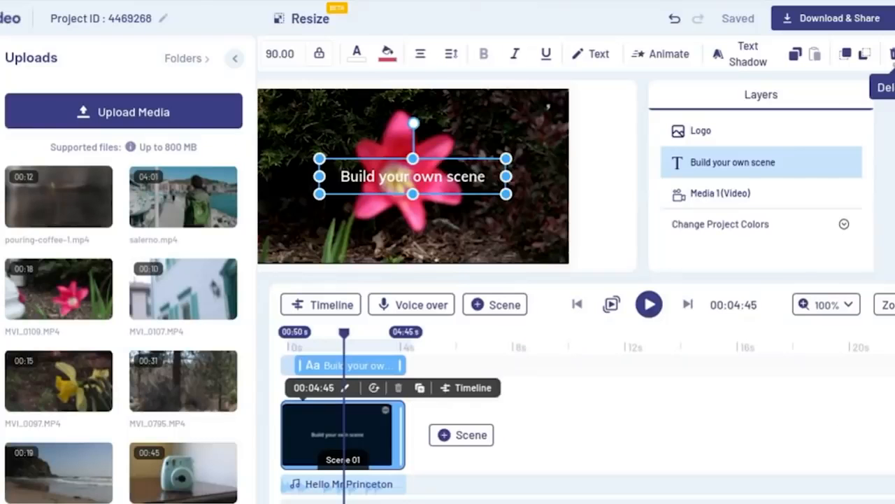
left_click(893, 54)
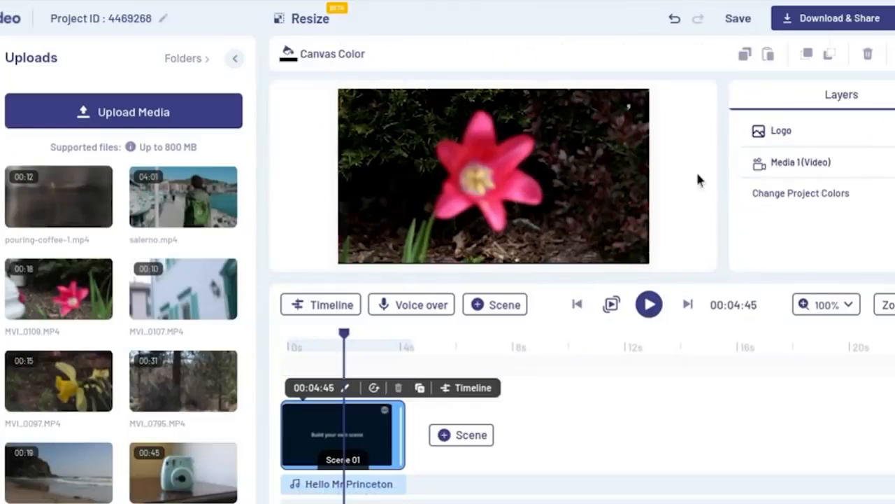
left_click(630, 109)
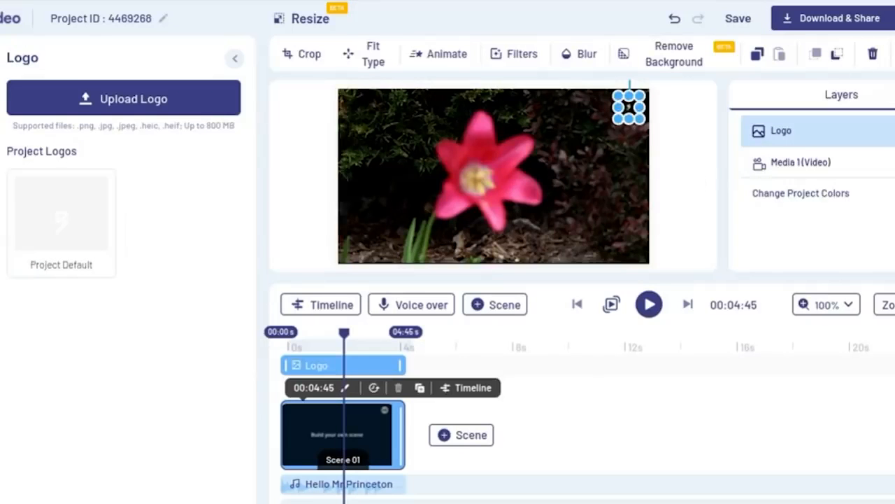
left_click(442, 166)
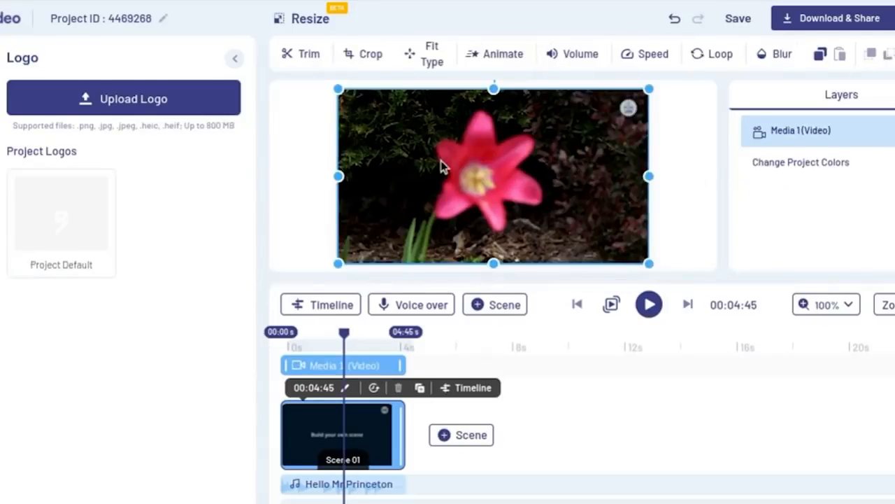
left_click(671, 183)
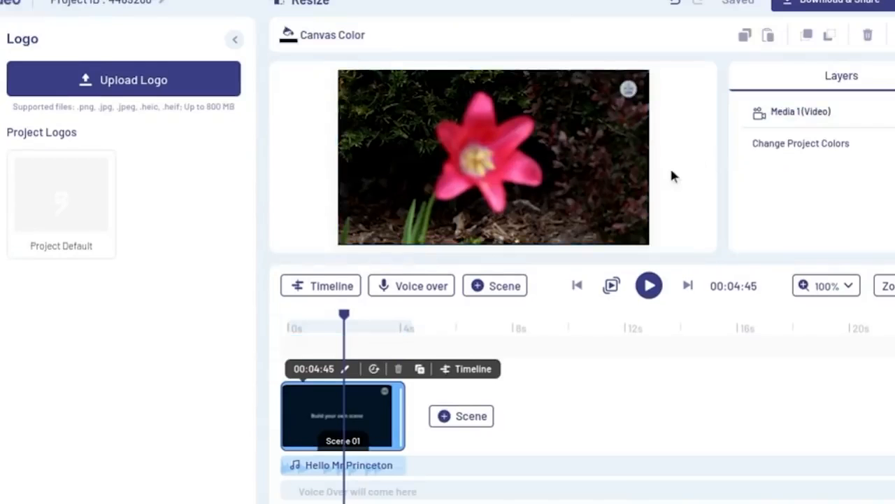
- Re-trim the flower video in the first scene to start at 00:03:57 and end near the 00:10 mark
left_click(535, 148)
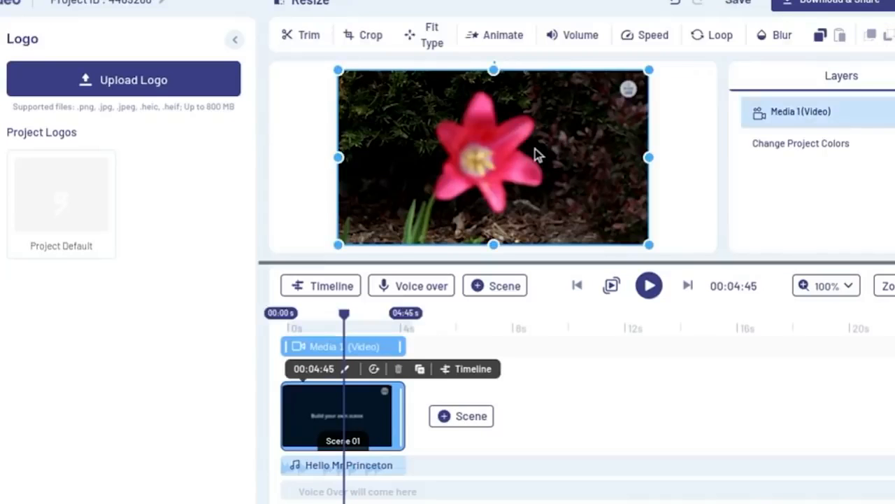
left_click(308, 37)
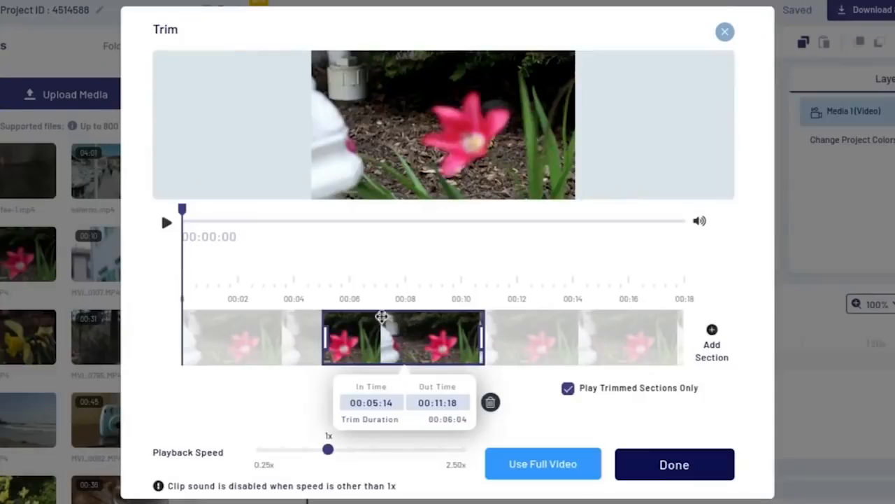
left_click_drag(382, 317, 304, 337)
left_click_drag(242, 340, 280, 340)
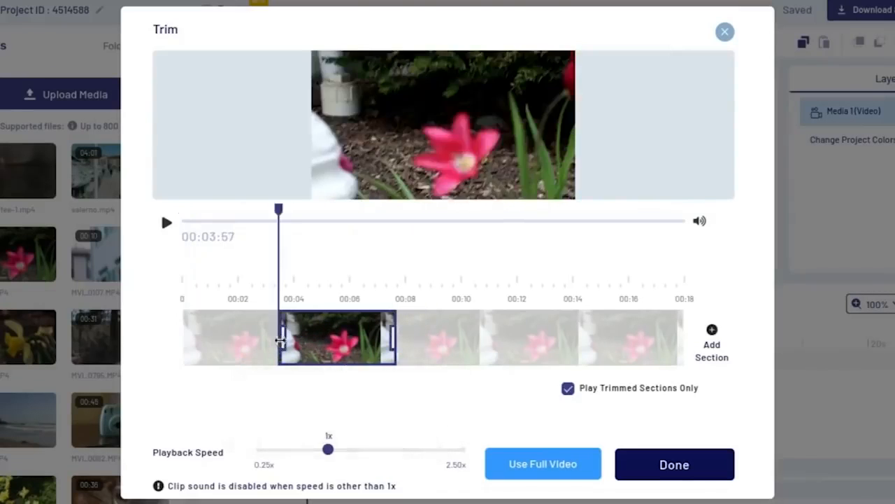
left_click_drag(394, 341, 456, 342)
left_click(651, 463)
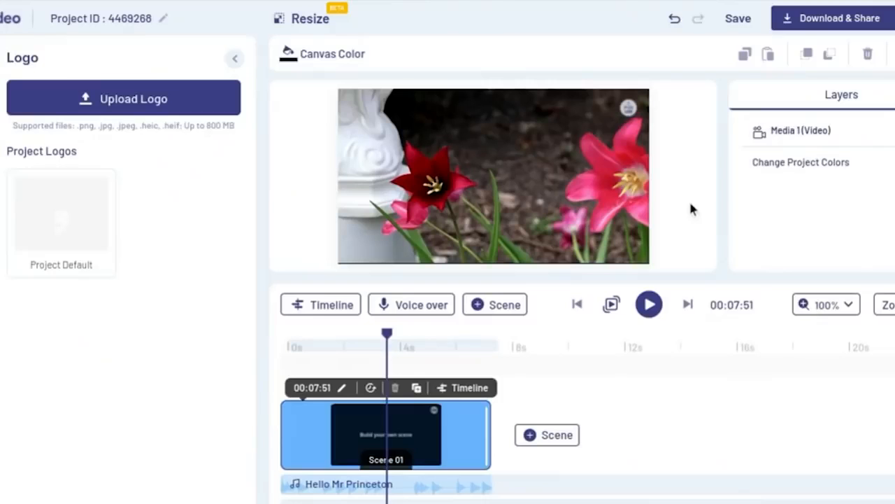
- Crop the first scene's flower video inward from the lower-left corner of its frame
left_click(528, 142)
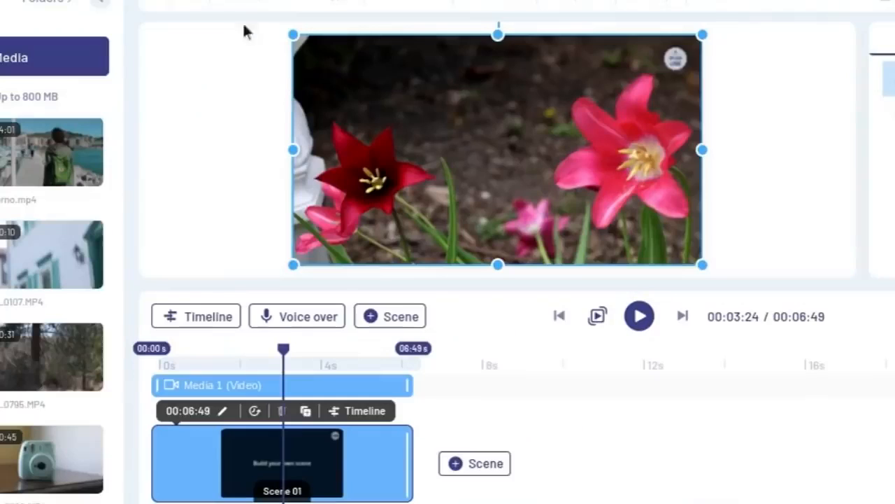
left_click(239, 4)
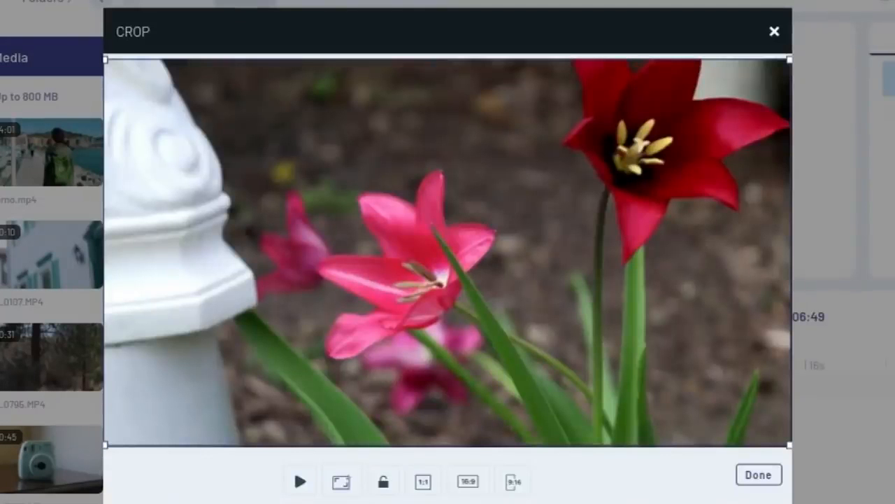
left_click_drag(103, 443, 162, 399)
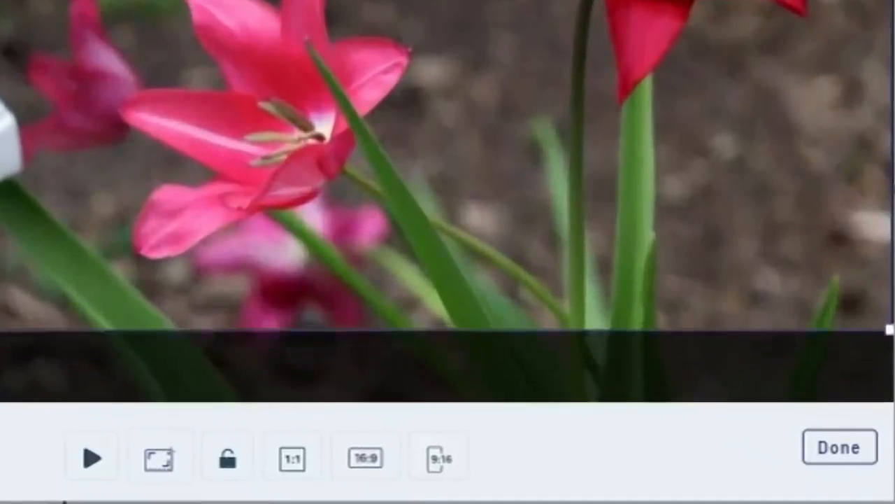
left_click_drag(10, 328, 62, 286)
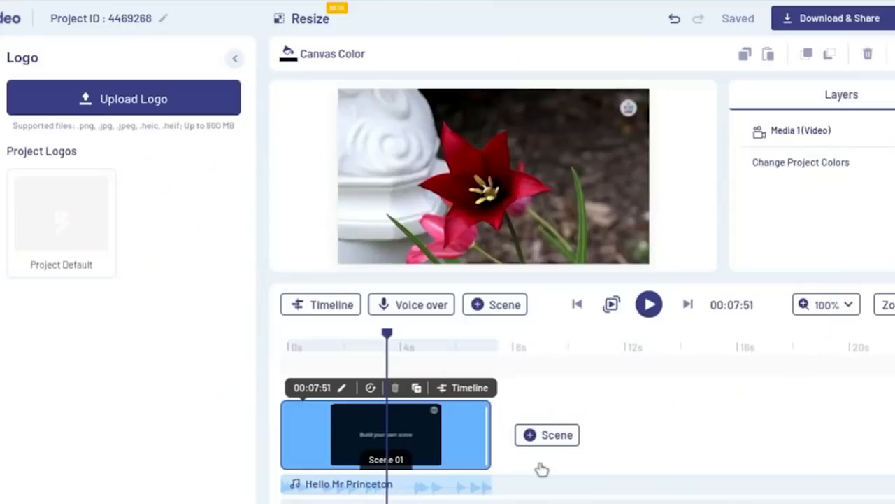
- Add a blank scene after the first scene in the timeline
left_click(555, 435)
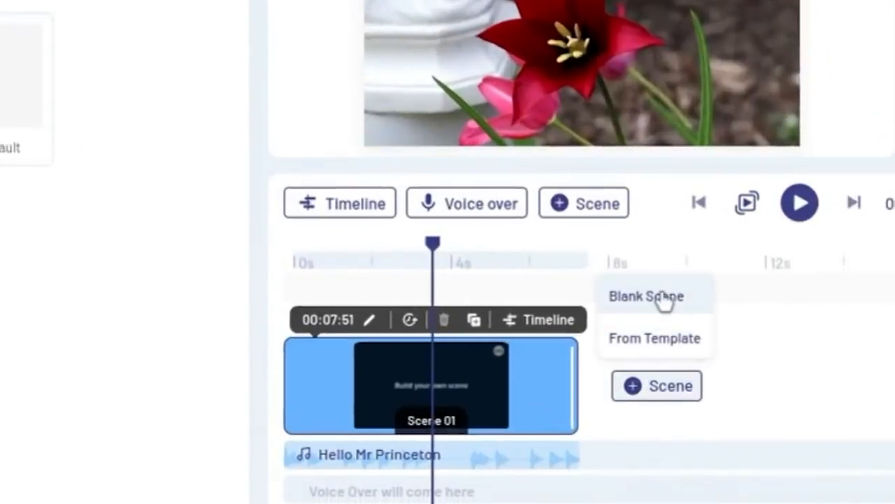
left_click(665, 298)
left_click(650, 230)
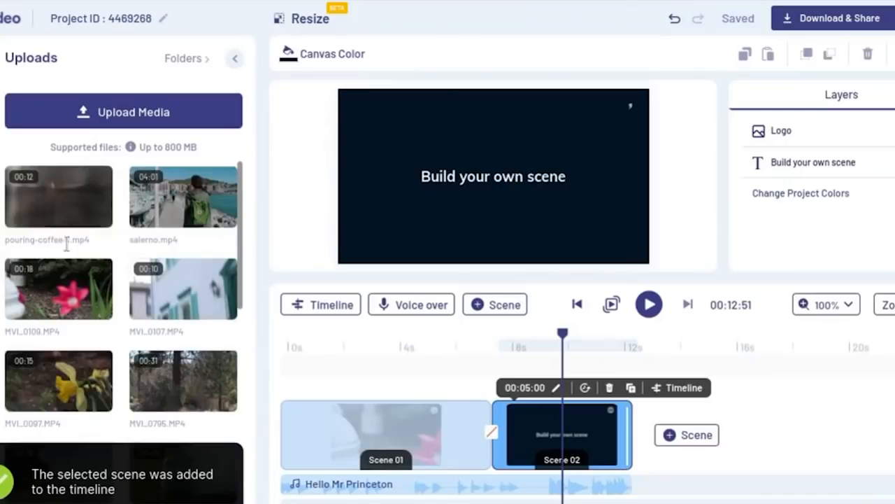
- Add the daffodil clip MVI_0097.MP4 to the second scene, trimming its end to leave about 5 seconds
mouse_move(70, 399)
left_click_drag(70, 398, 413, 241)
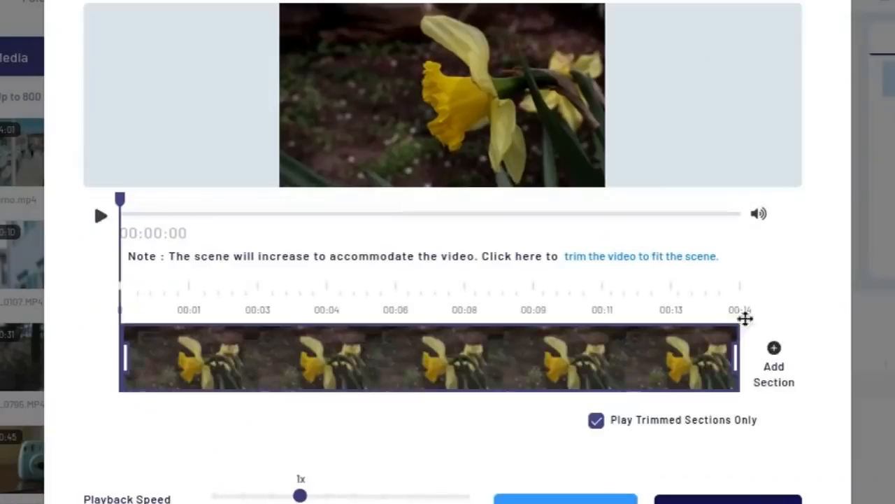
left_click_drag(736, 357, 359, 359)
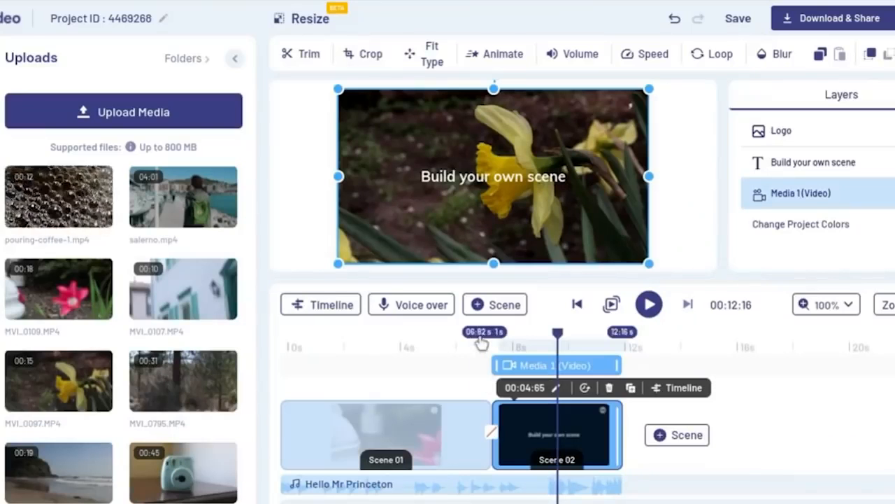
left_click(485, 348)
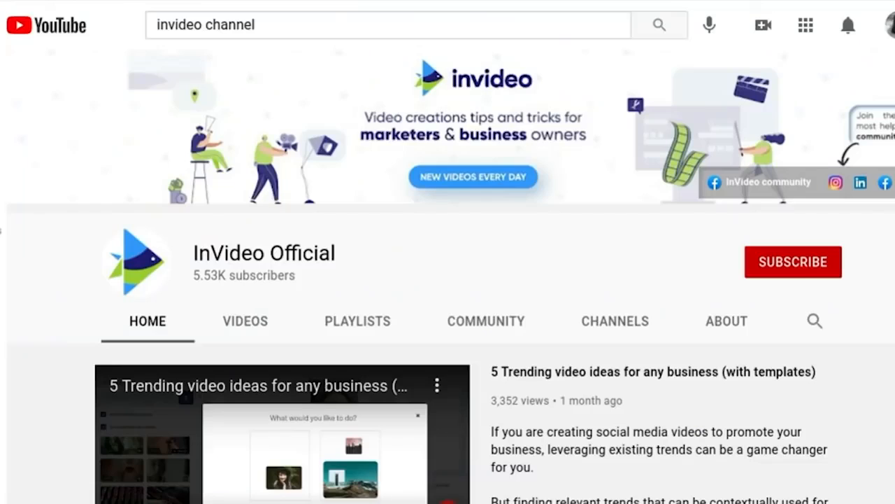
- On YouTube, open the InVideo Tutorials playlist from the InVideo Official channel's created playlists
left_click(365, 334)
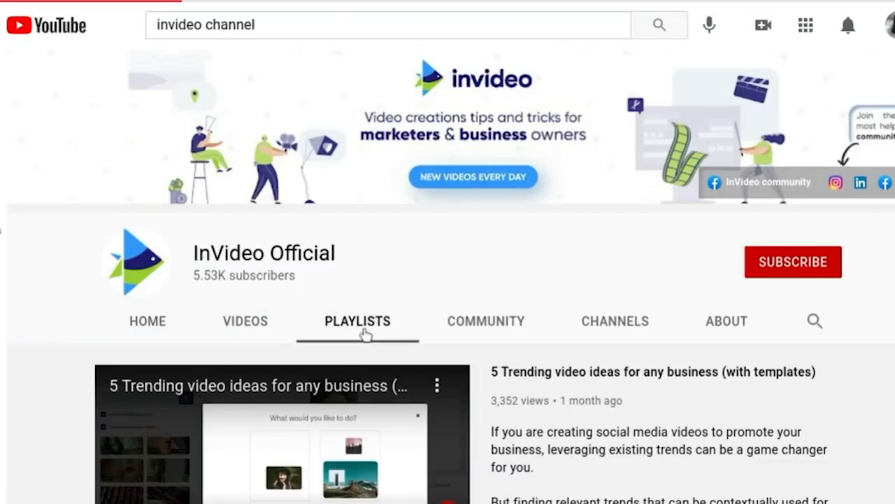
scroll(554, 347, "down", 4)
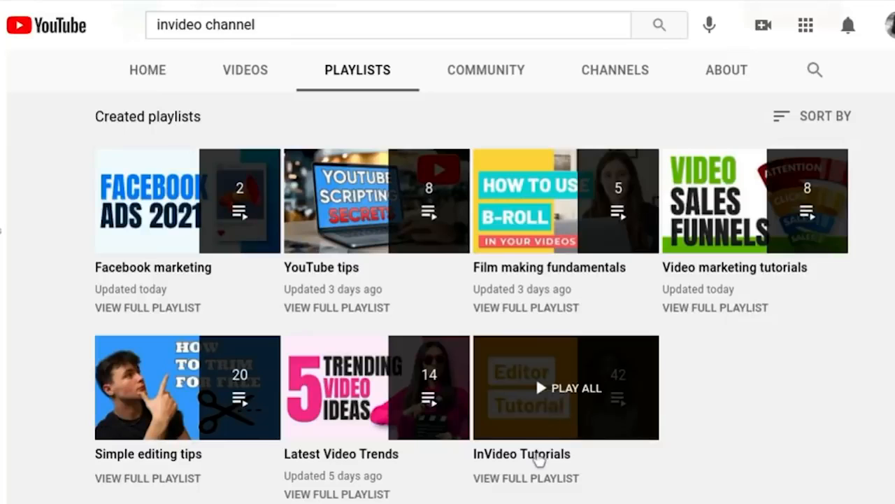
left_click(539, 456)
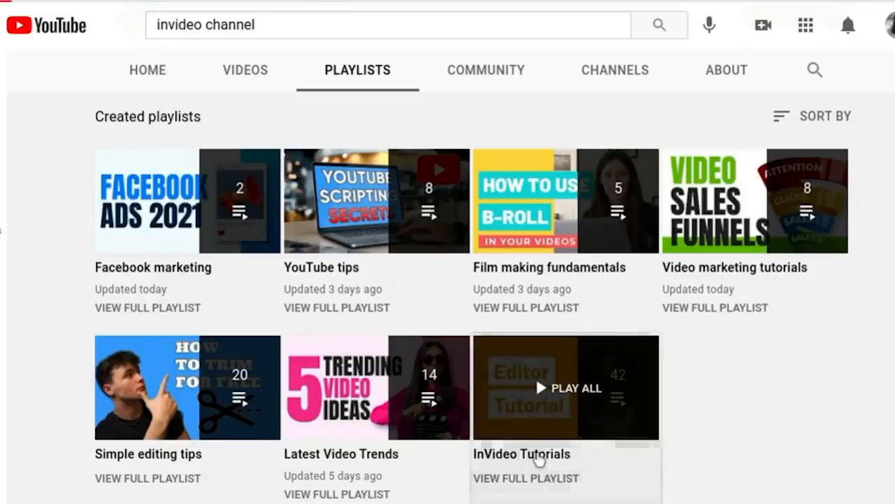
left_click(606, 283)
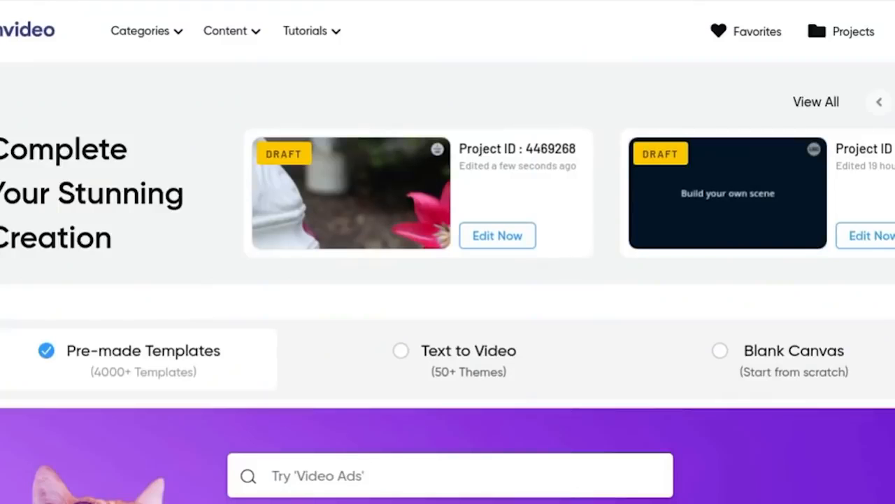
- Set the dimension for the pre-made templates to Vertical (9:16)
scroll(119, 133, "down", 5)
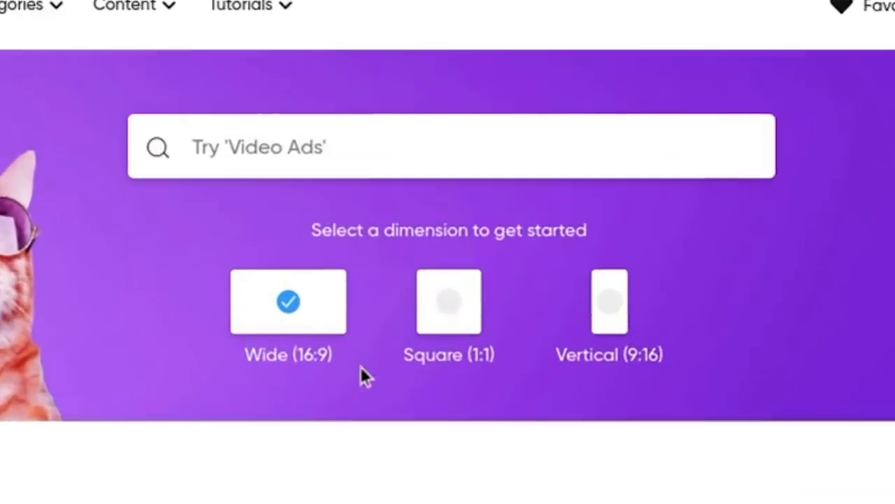
scroll(360, 366, "up", 1)
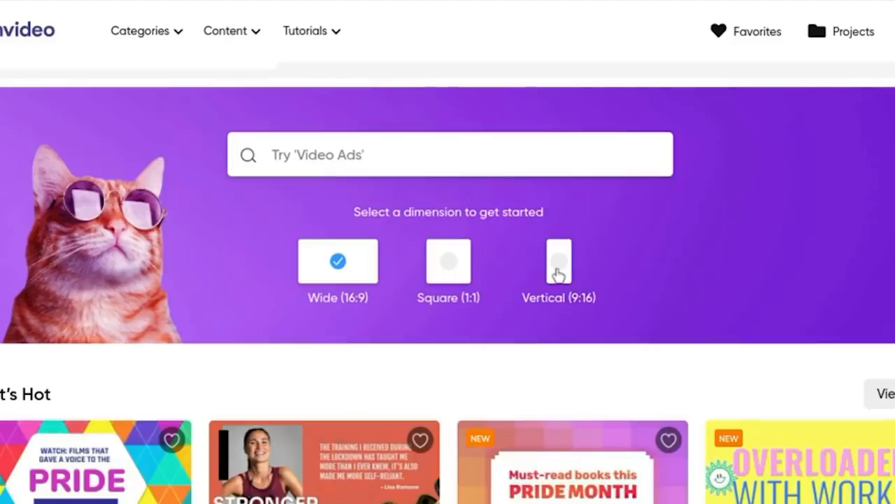
left_click(559, 273)
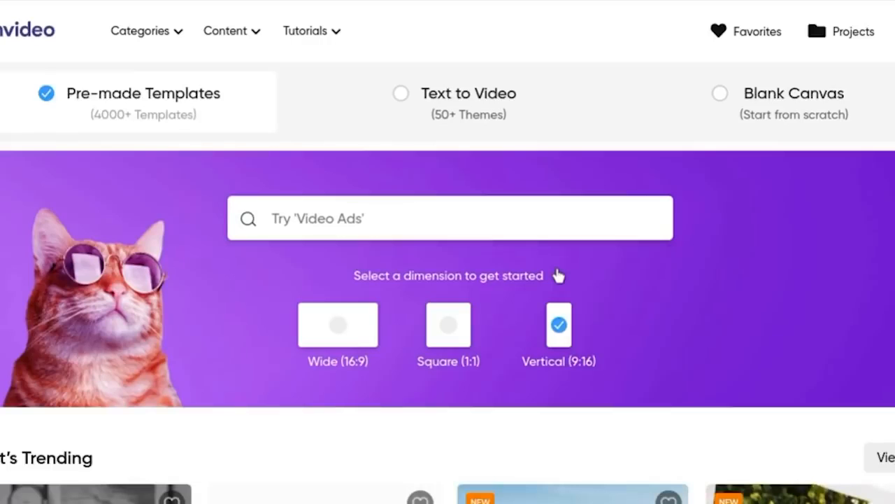
- Browse the trending vertical templates to compare the available designs
scroll(621, 288, "down", 5)
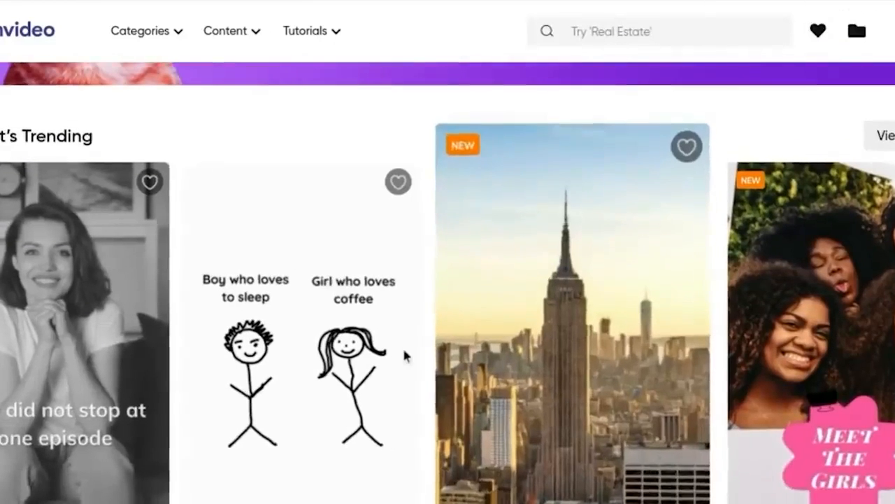
scroll(403, 356, "down", 5)
scroll(615, 294, "up", 5)
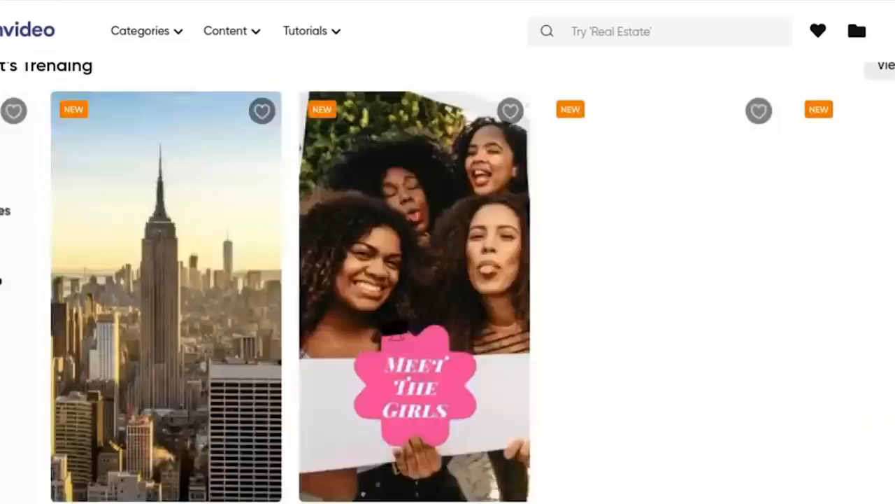
scroll(767, 401, "up", 5)
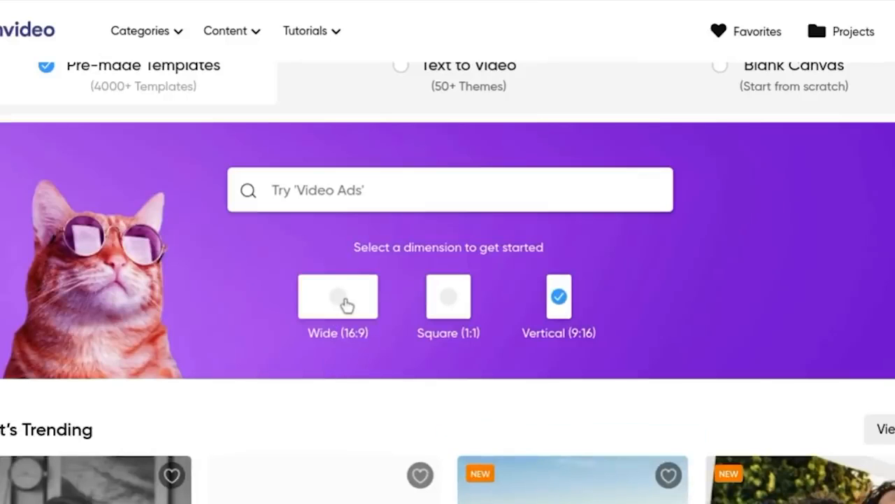
scroll(412, 313, "down", 5)
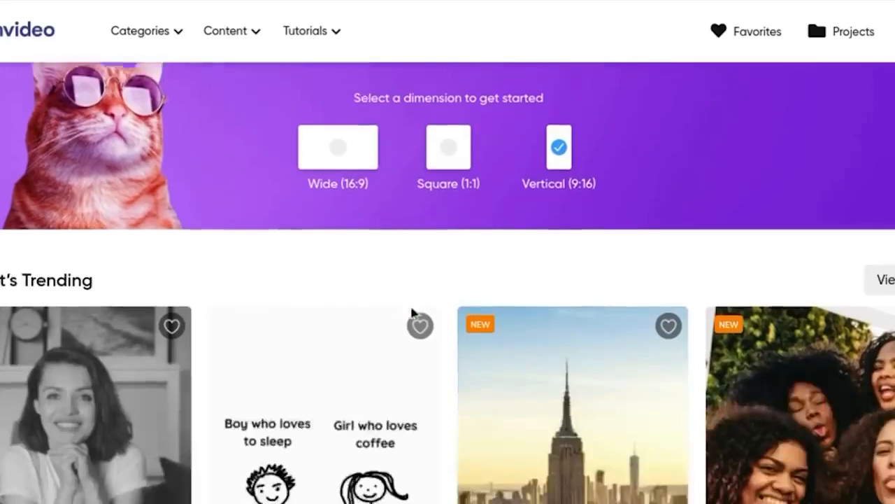
scroll(410, 303, "down", 1)
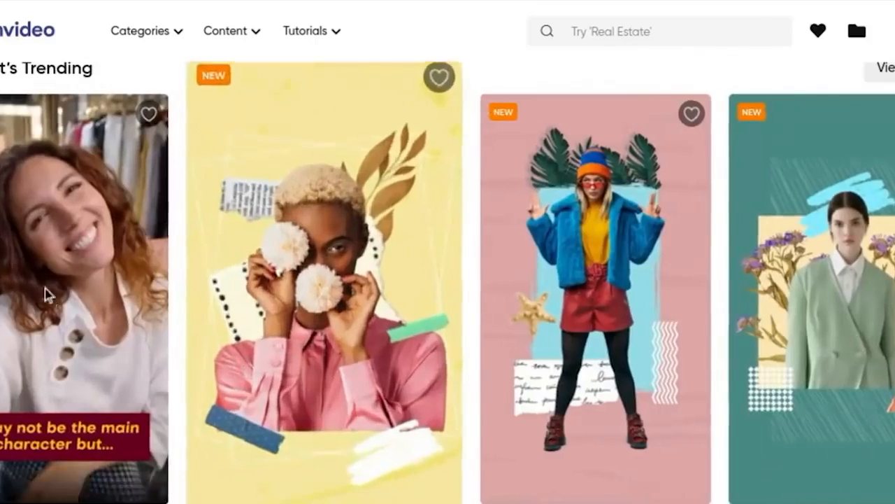
scroll(46, 294, "down", 1)
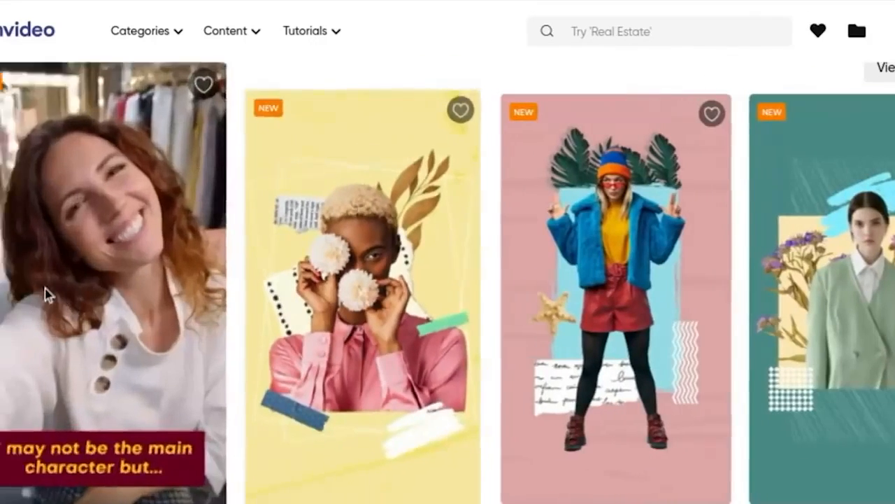
scroll(31, 440, "left", 10)
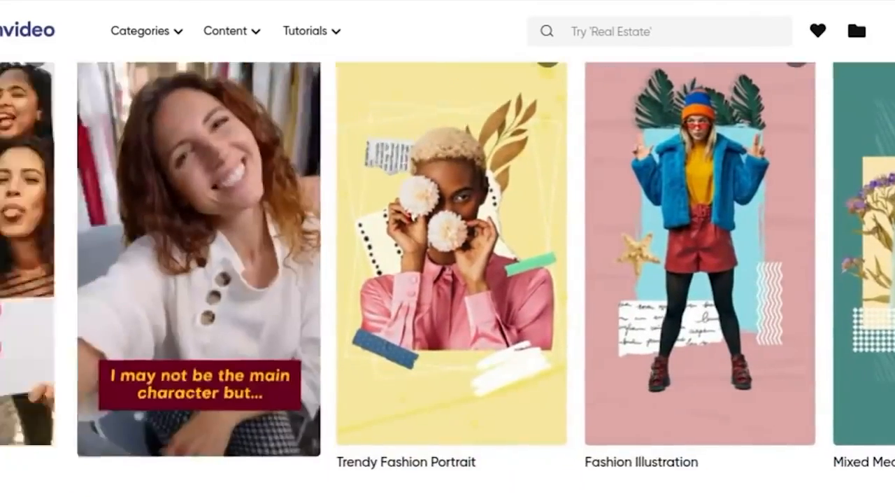
scroll(710, 502, "up", 1)
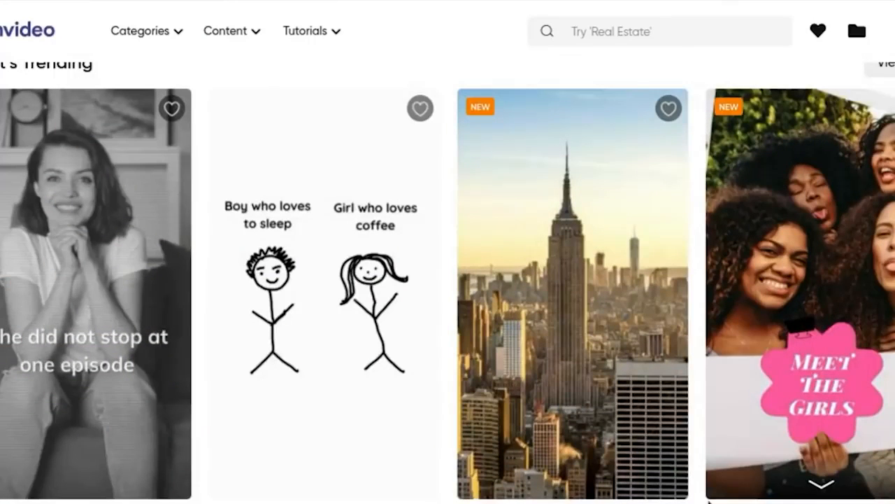
- Start a vertical project from the trending Google Earth Reels Trend template
mouse_move(560, 303)
left_click(588, 297)
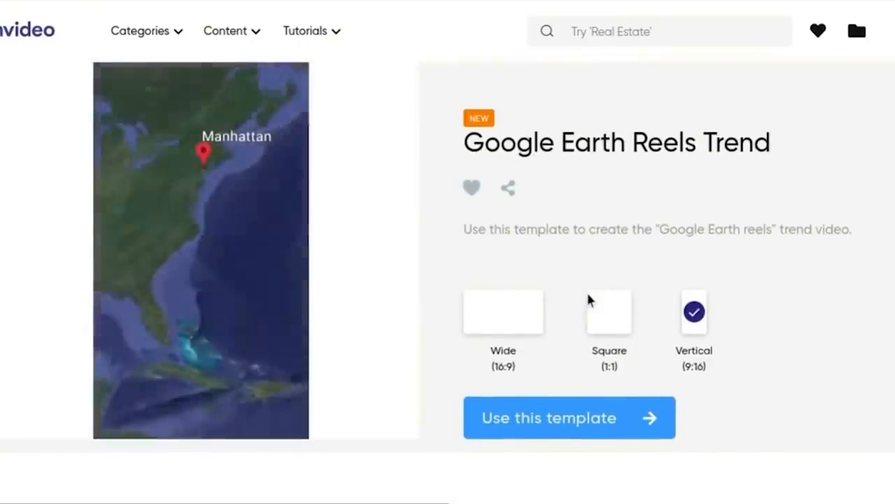
left_click(569, 419)
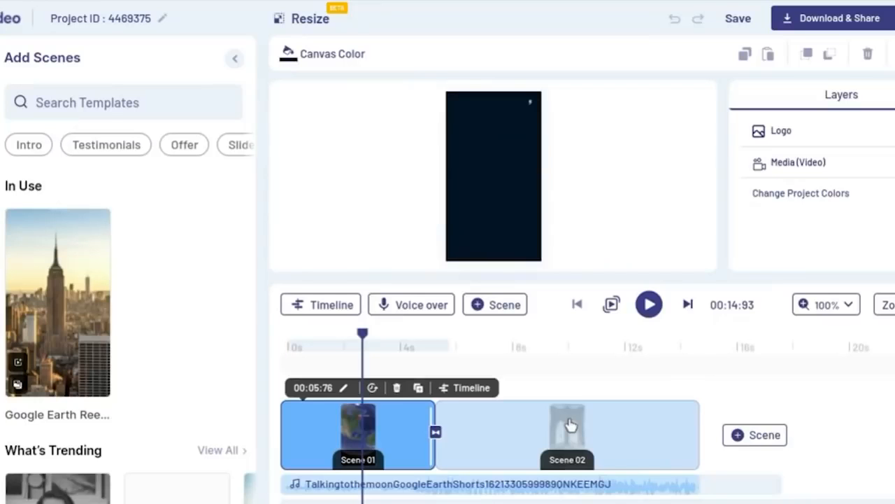
- Replace the bridge video in Scene 02 with the uploaded flower clip MVI_0109.MP4, trimmed to 5.75 seconds, and preview it
left_click(404, 347)
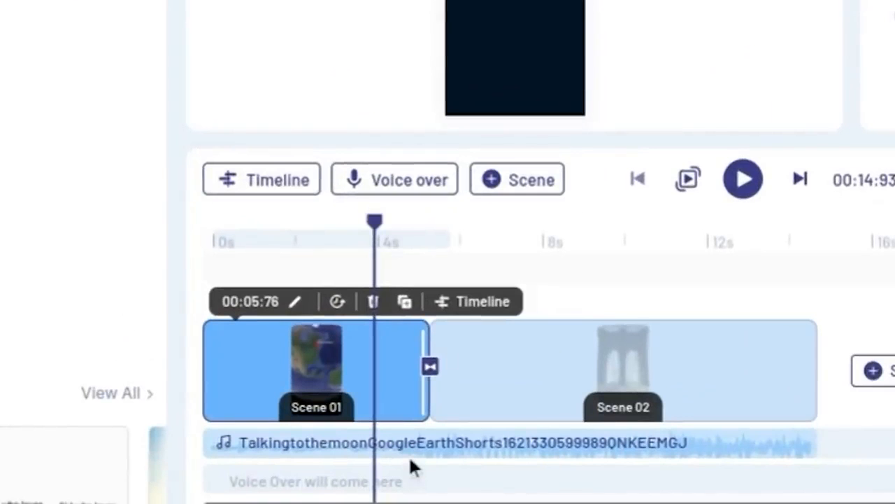
left_click(650, 262)
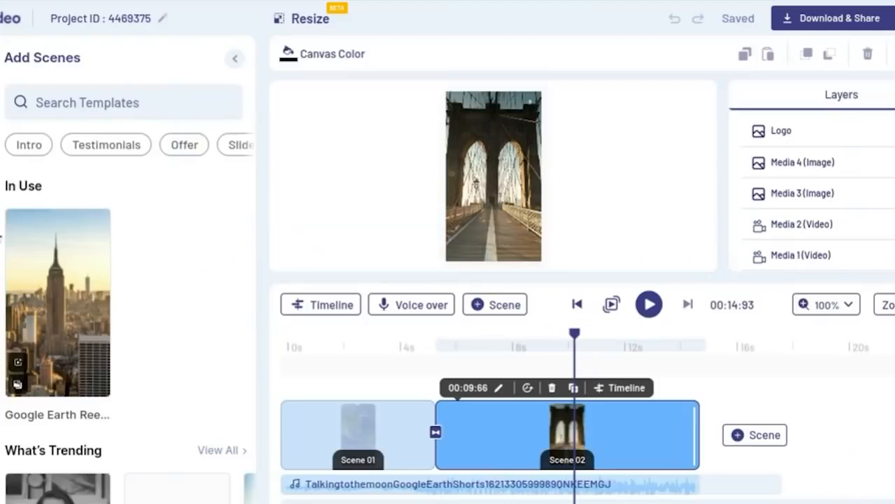
left_click(19, 109)
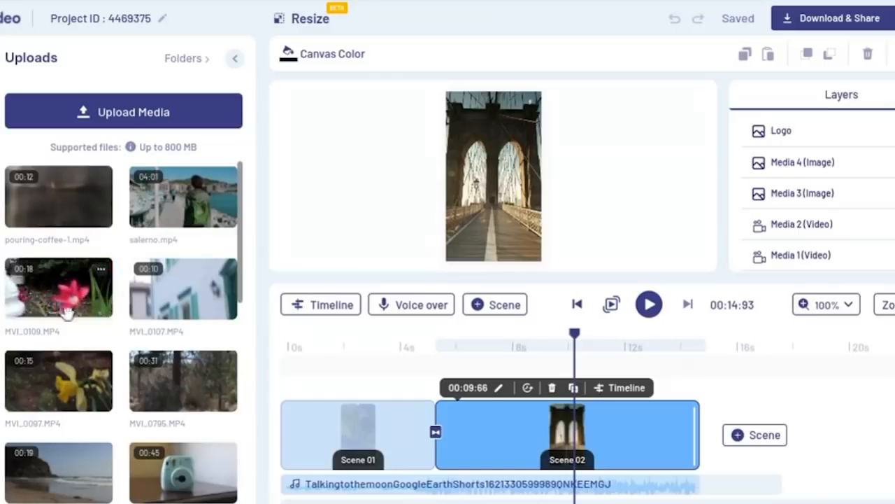
left_click_drag(61, 294, 471, 189)
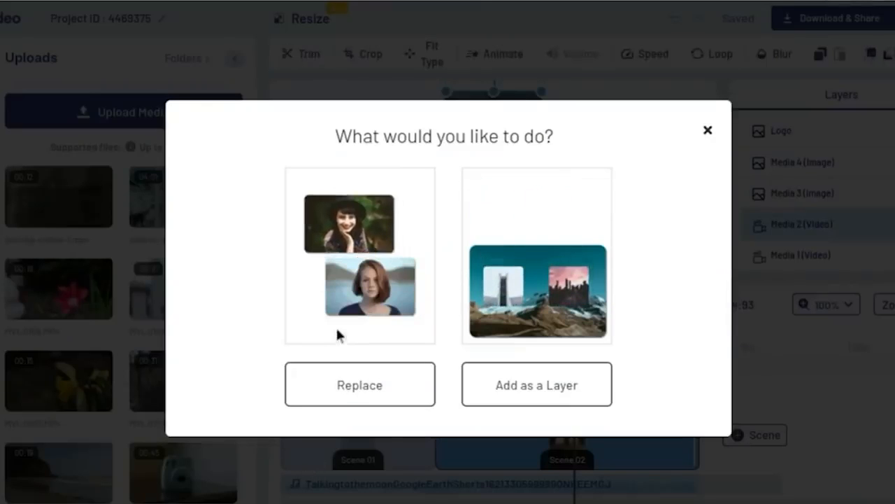
left_click(345, 381)
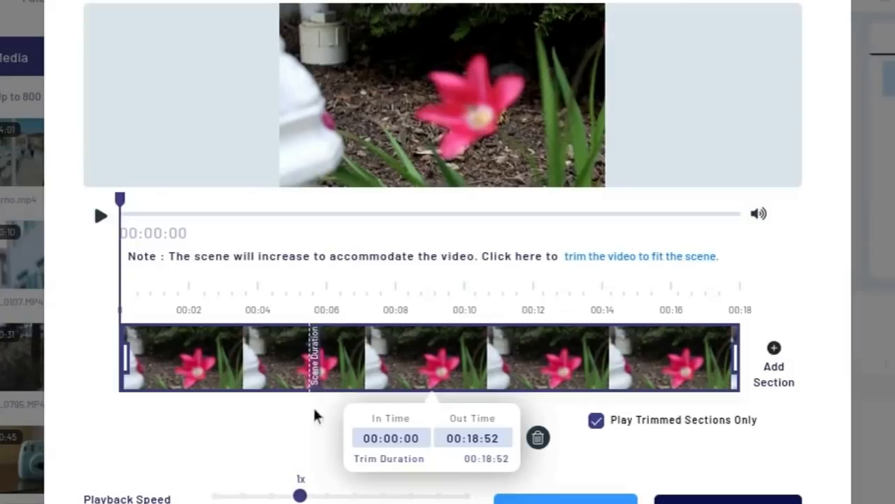
left_click_drag(736, 358, 310, 355)
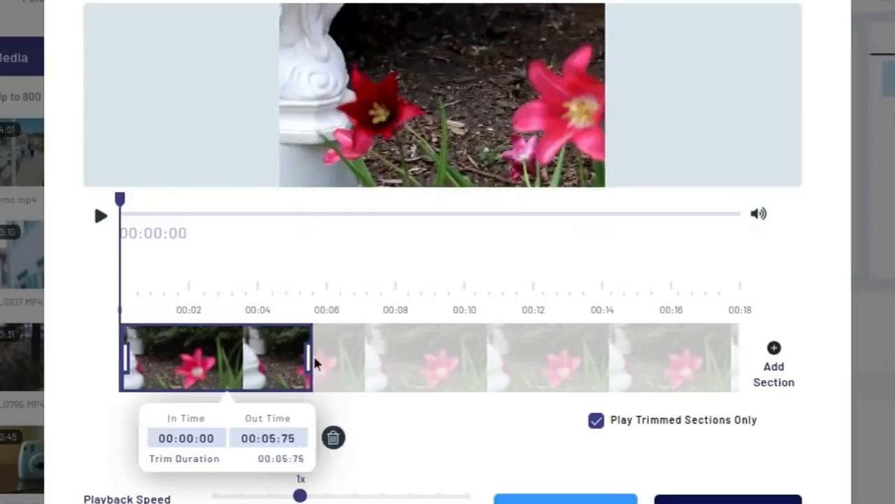
left_click(690, 499)
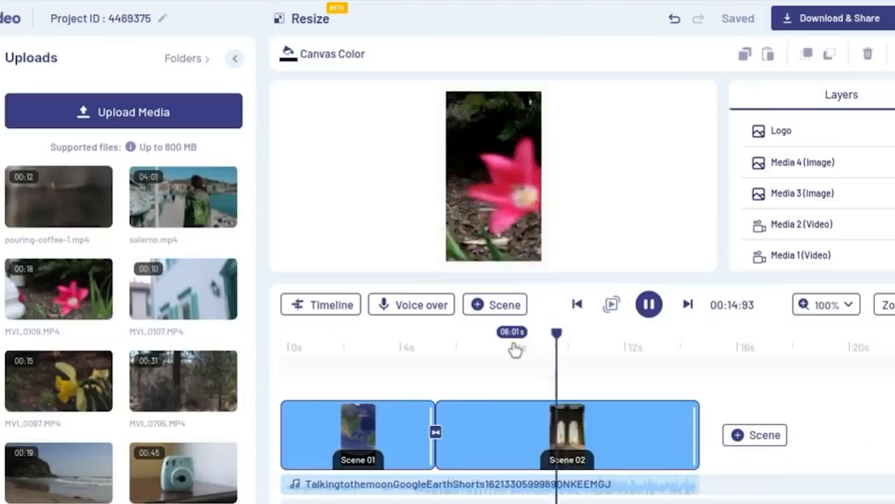
key("space")
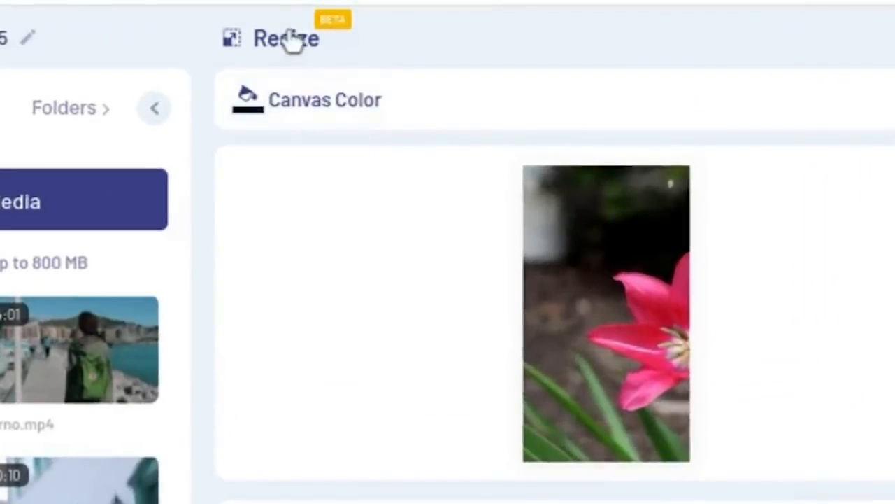
- Create a resized duplicate of the project in Square (1:1) format and preview its second scene
left_click(280, 41)
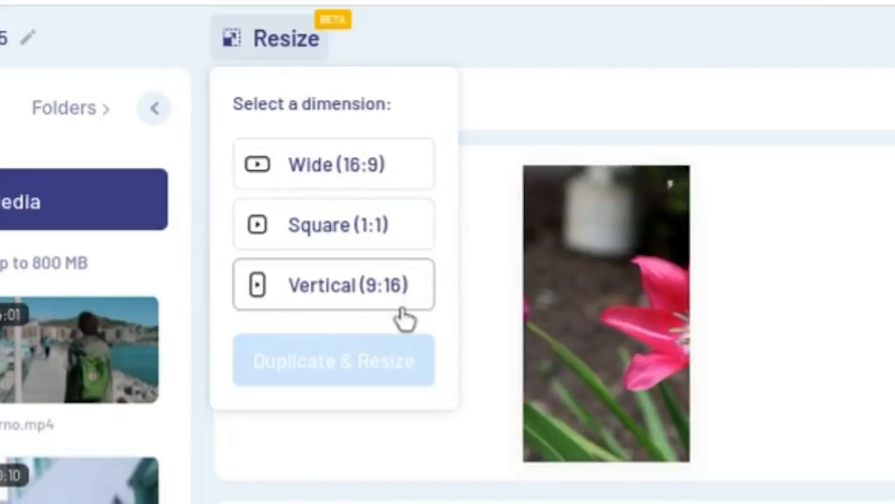
left_click(343, 238)
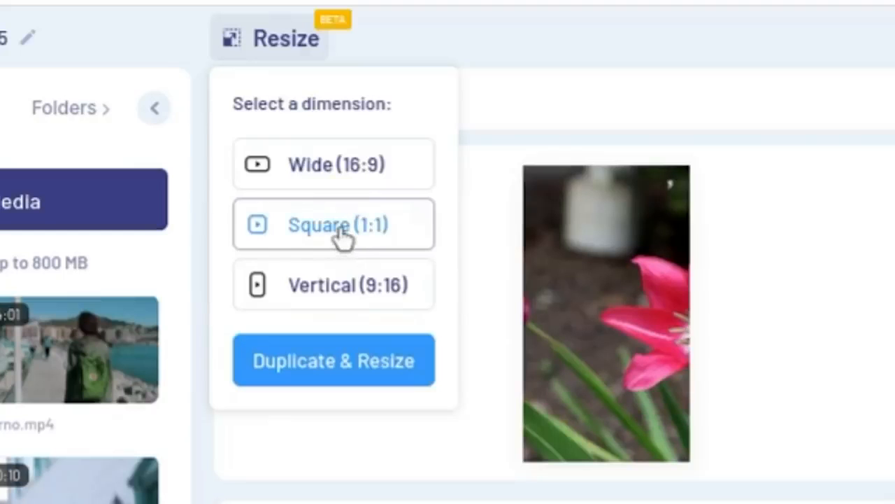
left_click(314, 374)
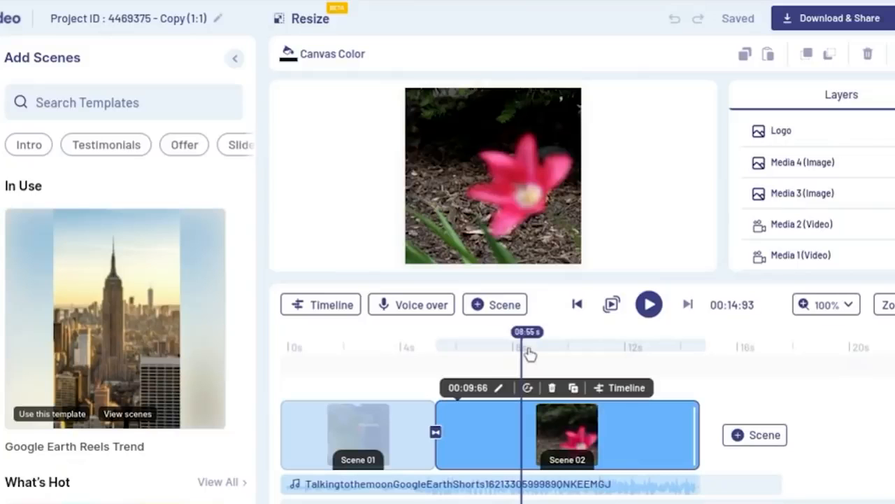
left_click(565, 344)
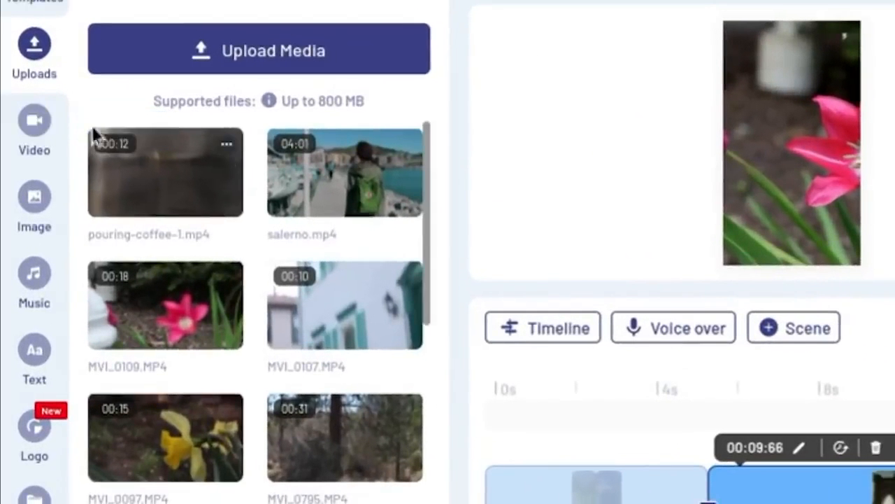
- Browse the stock video library and exclude premium media from its results
left_click(36, 131)
scroll(252, 269, "down", 8)
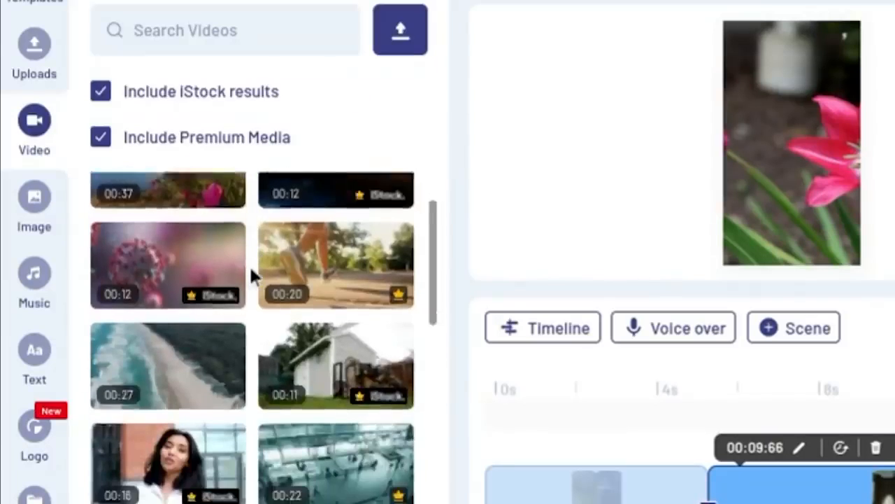
scroll(252, 273, "down", 3)
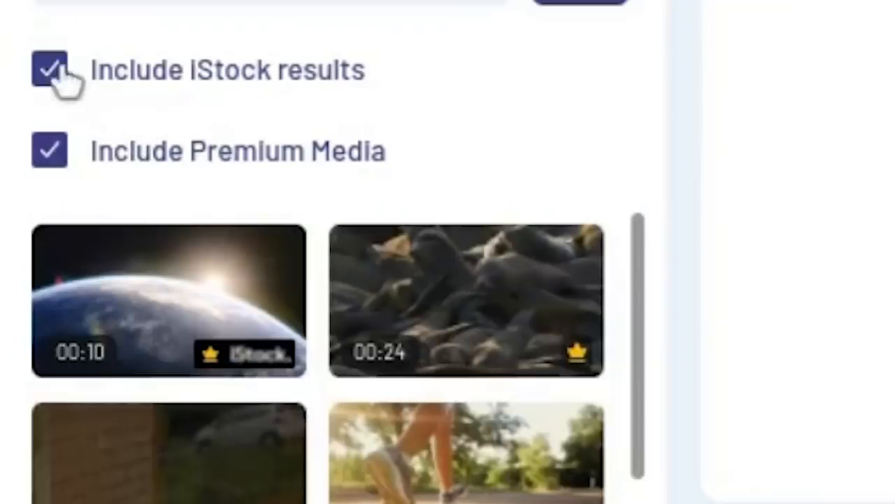
left_click(49, 70)
left_click(49, 151)
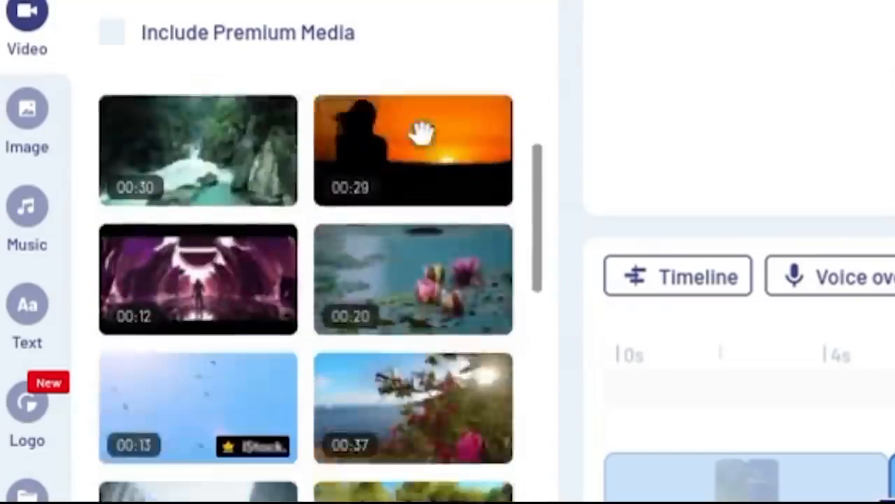
- Replace the selected scene's video with the 37-second seaside flower stock clip, trimmed to 5.07 seconds
scroll(419, 133, "down", 2)
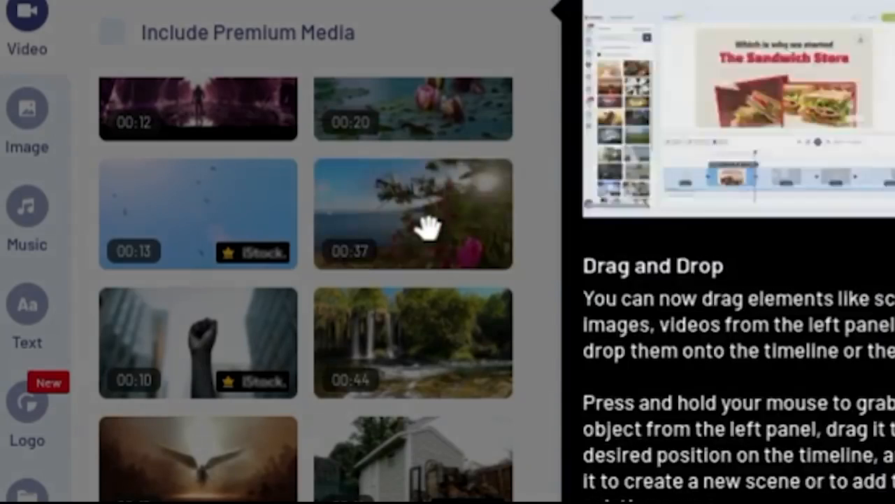
left_click_drag(425, 226, 404, 220)
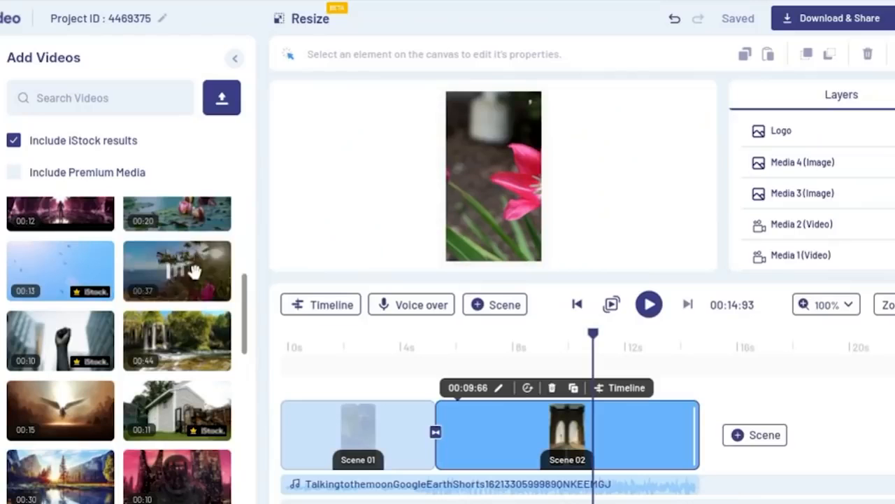
left_click_drag(444, 215, 720, 167)
left_click_drag(344, 244, 466, 183)
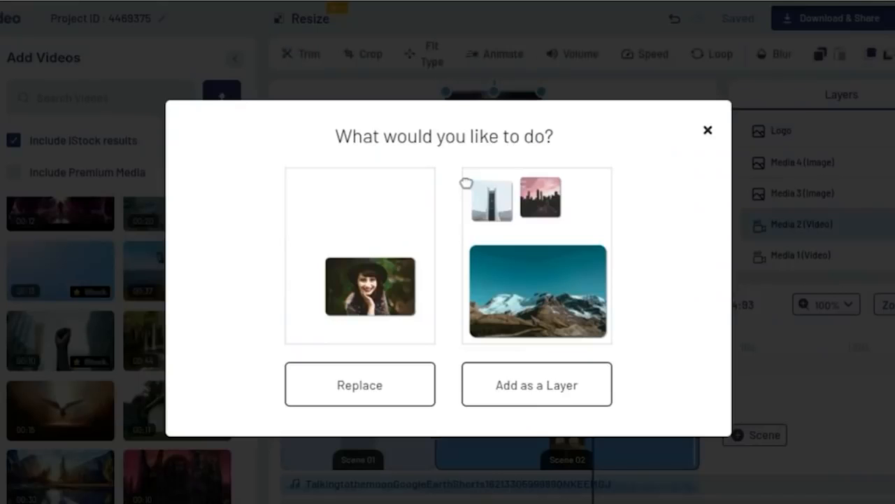
left_click(394, 393)
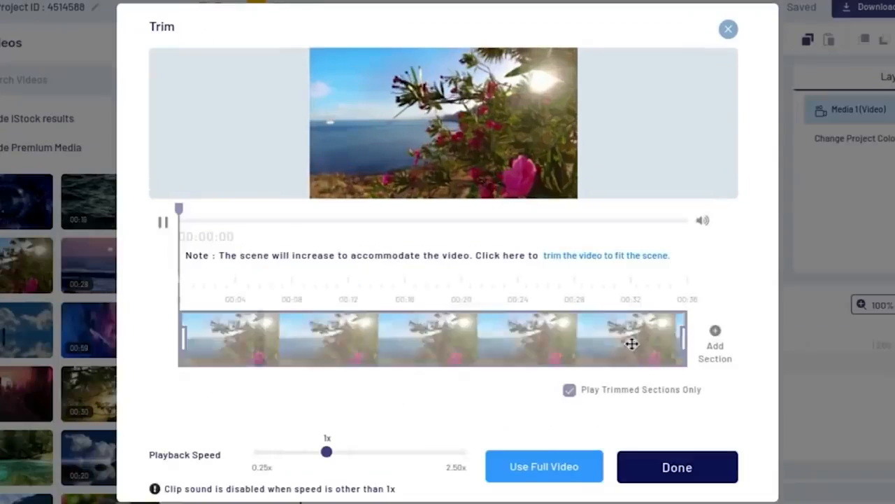
left_click_drag(682, 339, 262, 350)
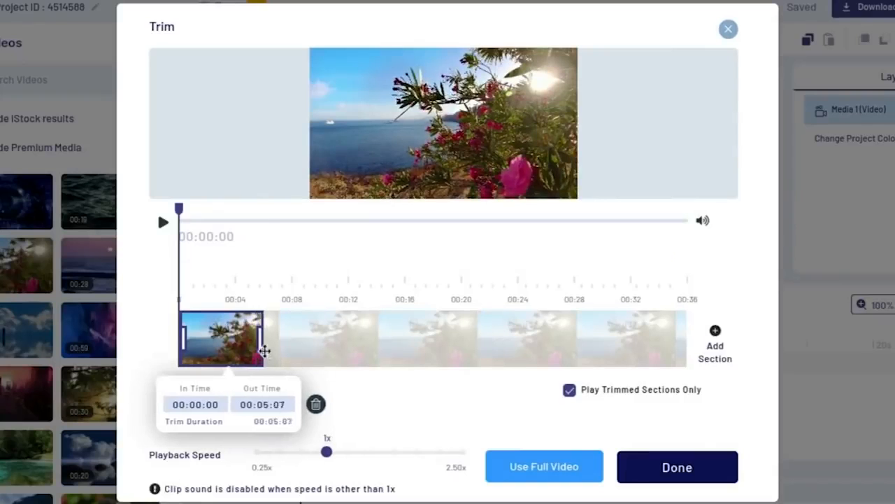
left_click(665, 473)
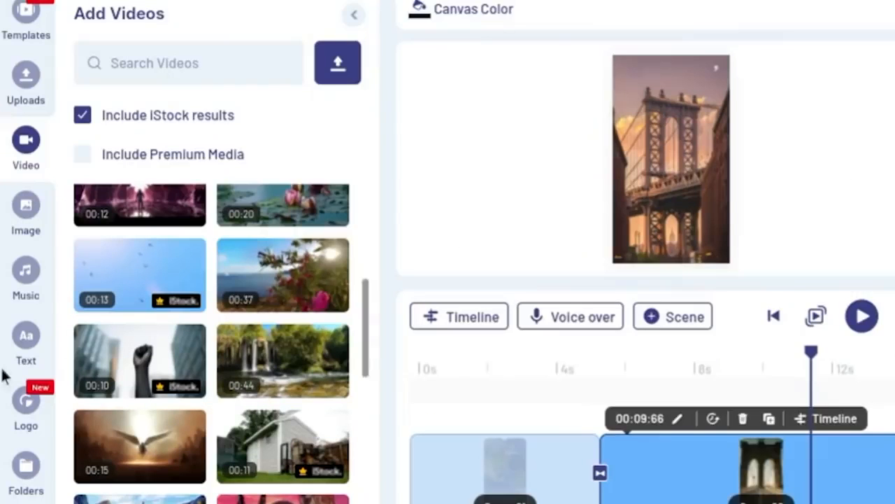
- Browse the Rock tracks in the music library and look over the available media categories
left_click(26, 273)
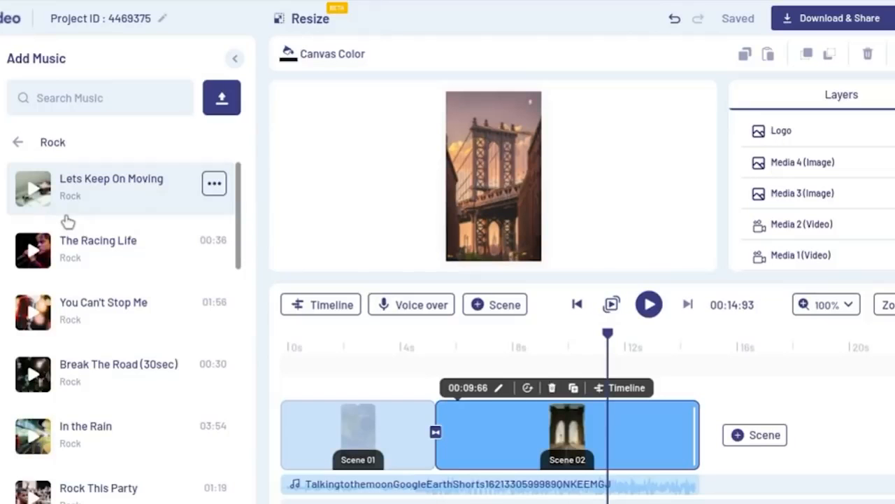
scroll(109, 277, "down", 3)
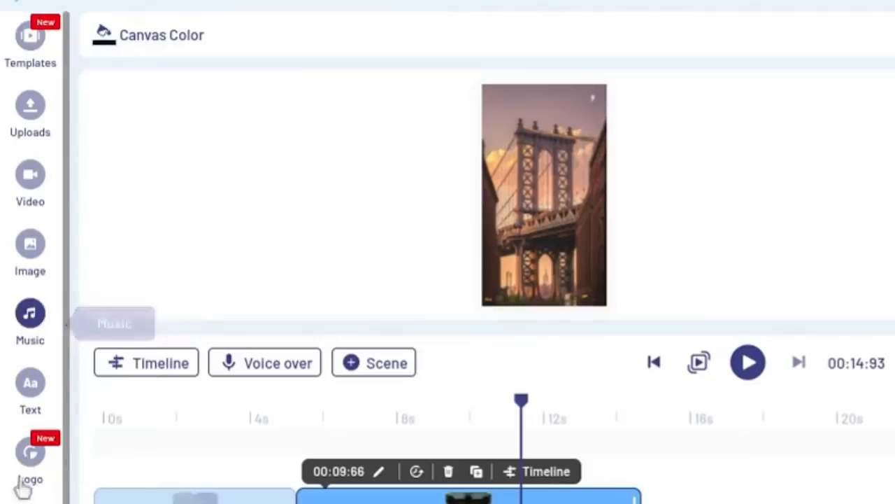
scroll(20, 455, "down", 1)
scroll(30, 280, "down", 1)
scroll(30, 280, "down", 5)
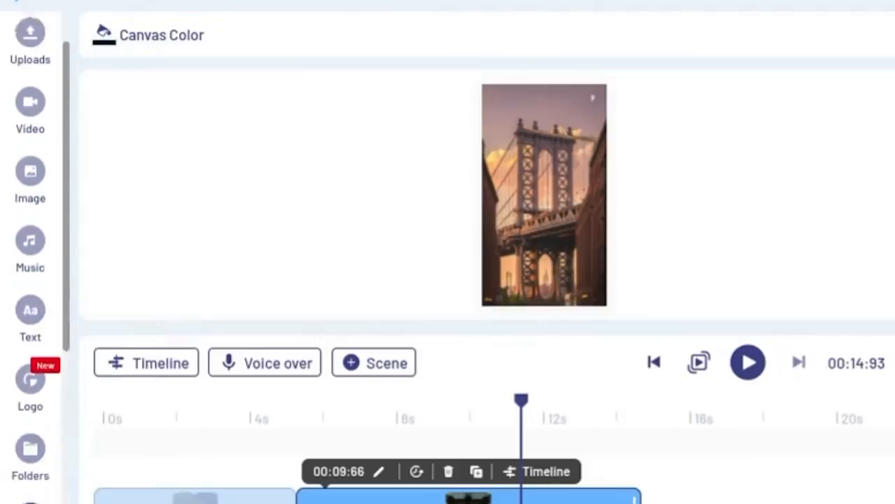
scroll(30, 216, "up", 6)
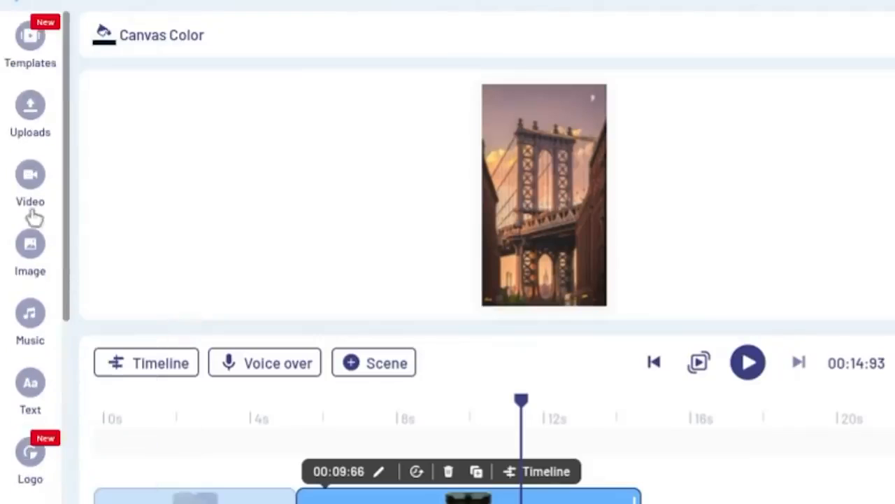
- Add the scene from the trending Hopeful For Today TikTok template after the selected scene
left_click(17, 52)
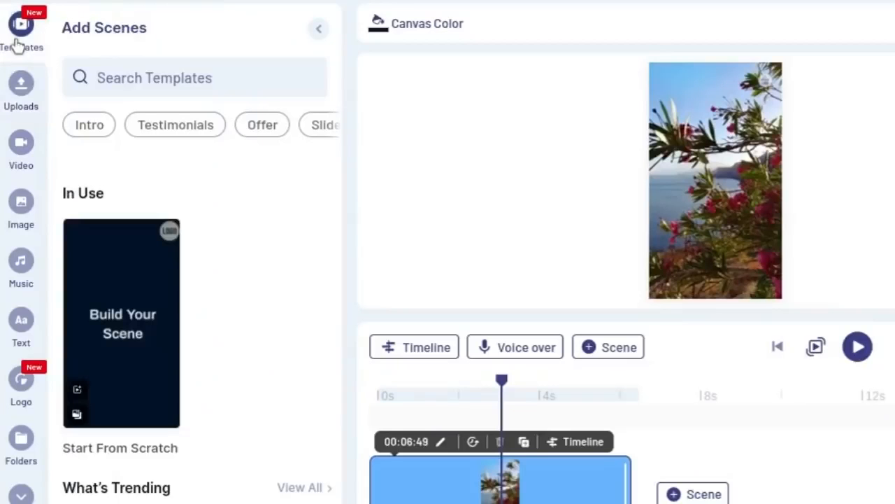
scroll(210, 284, "down", 5)
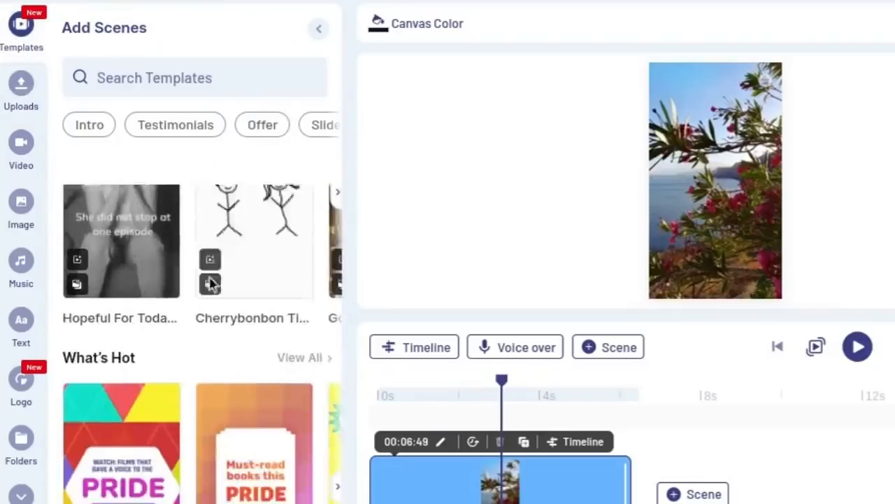
left_click(124, 284)
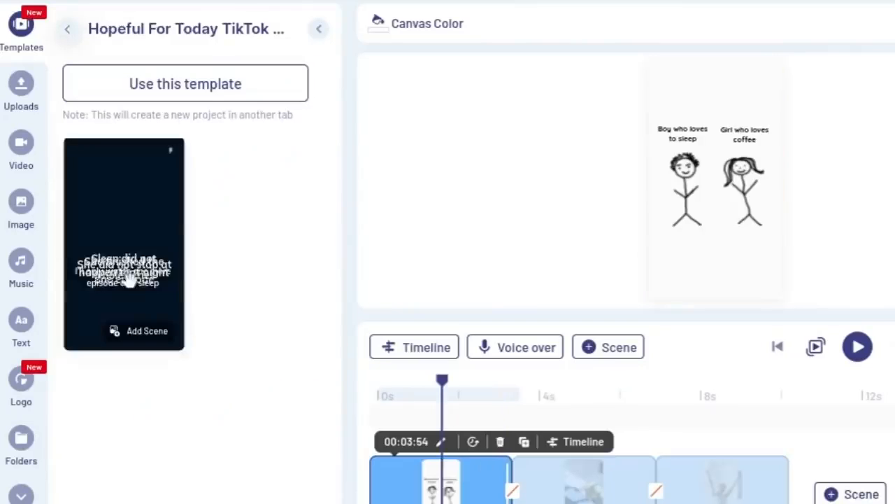
left_click(137, 340)
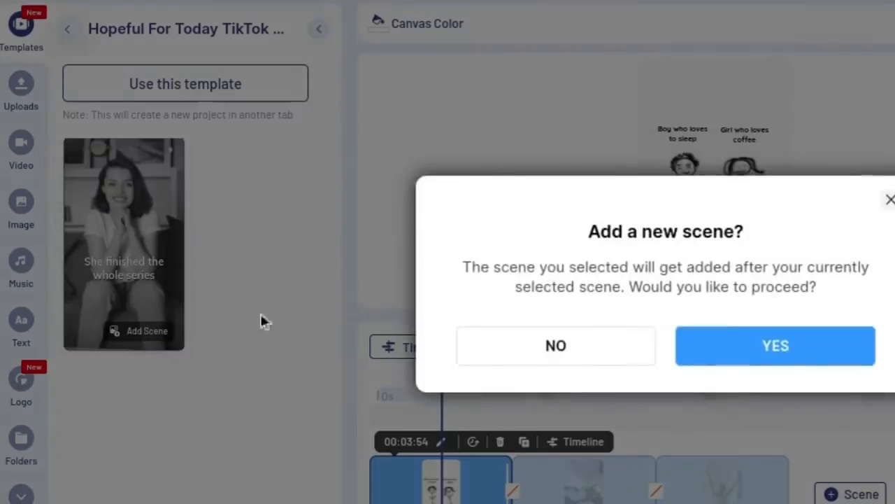
left_click(803, 351)
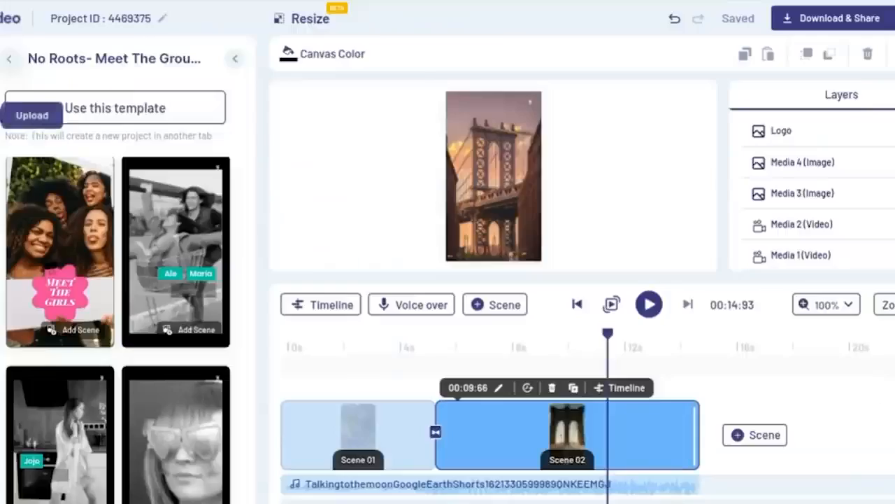
- Look through the uploaded media and the stock video, image and music libraries
left_click(21, 84)
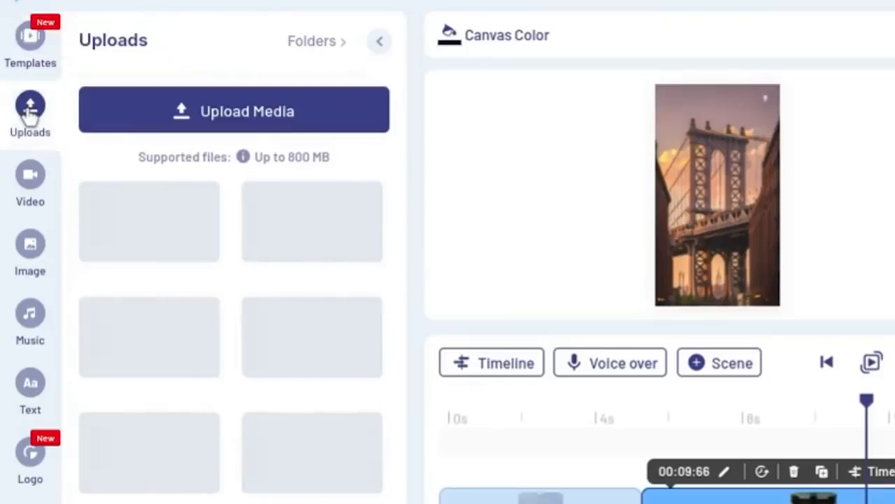
left_click(30, 201)
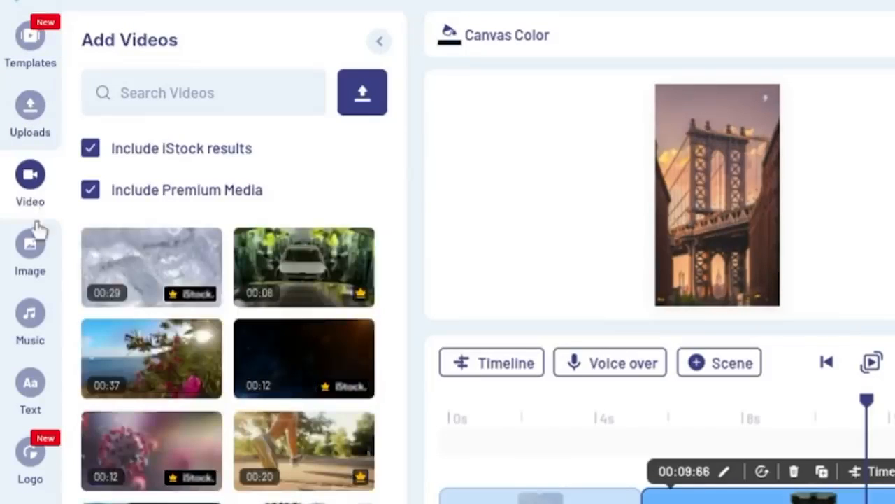
left_click(50, 279)
scroll(240, 341, "down", 1)
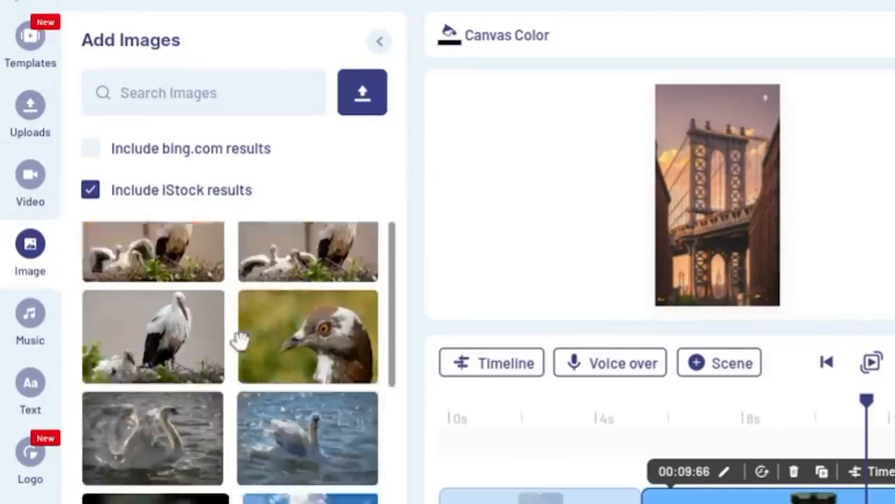
scroll(240, 340, "down", 6)
left_click(40, 326)
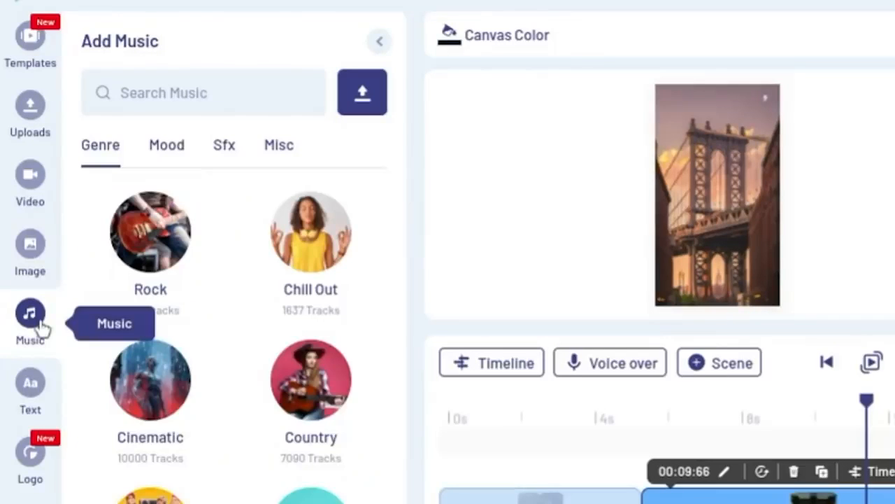
- Add a heading text placeholder to Scene 02
left_click(32, 383)
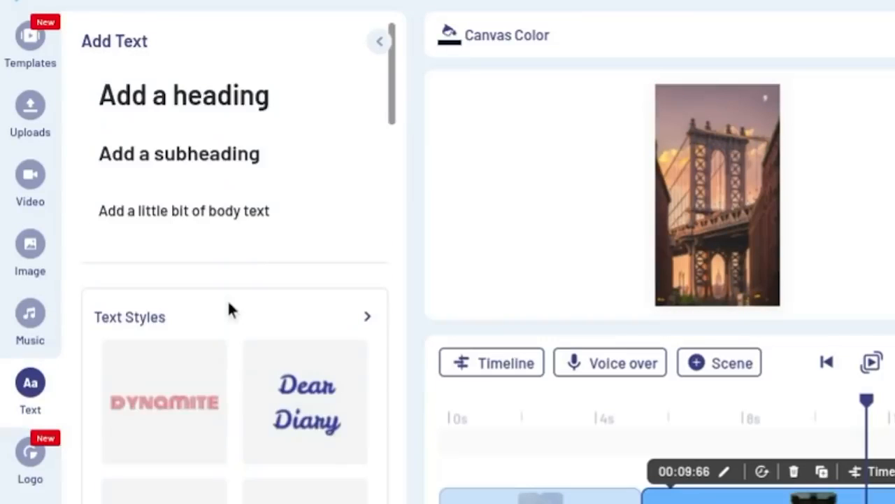
scroll(231, 310, "down", 6)
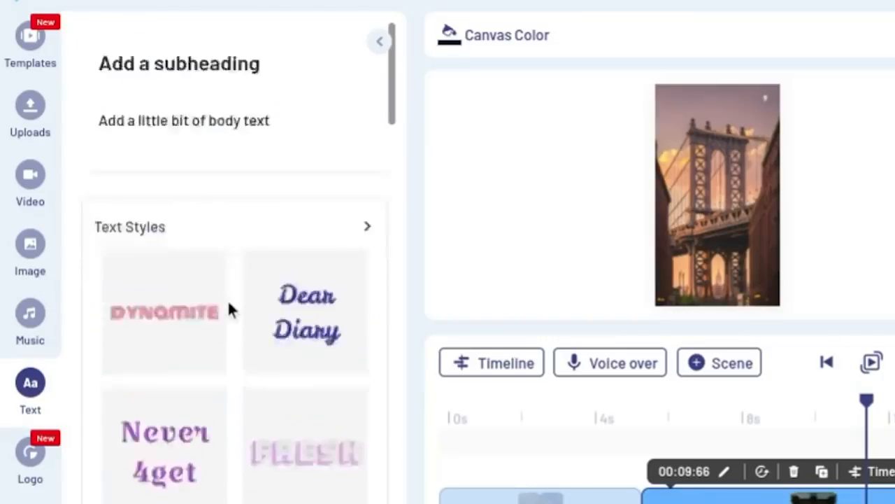
scroll(230, 310, "up", 6)
mouse_move(353, 105)
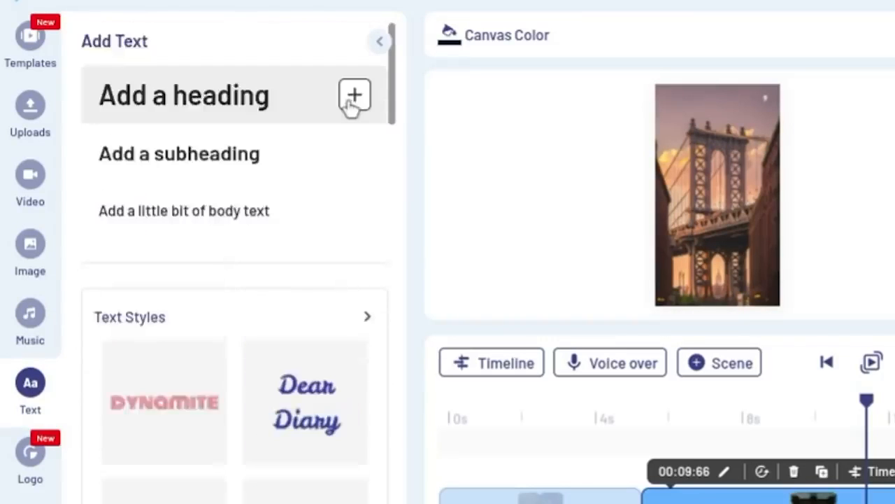
left_click(354, 98)
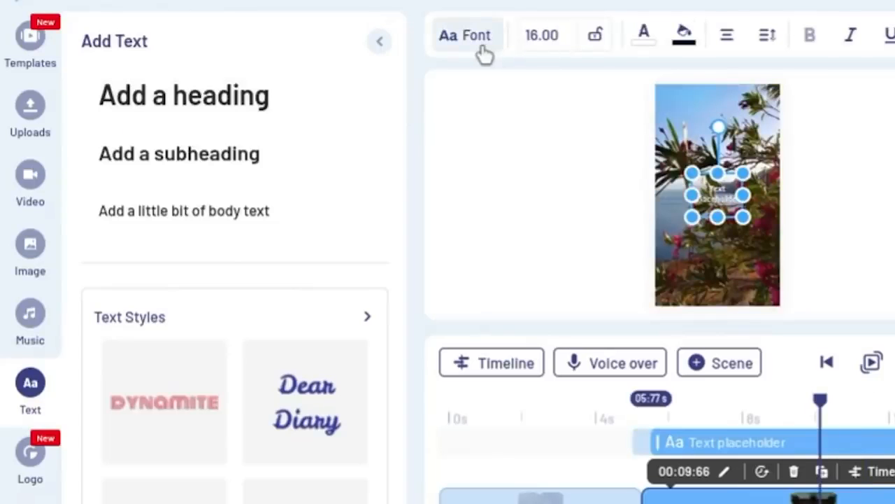
- Browse the primary fonts available for the heading text
left_click(483, 51)
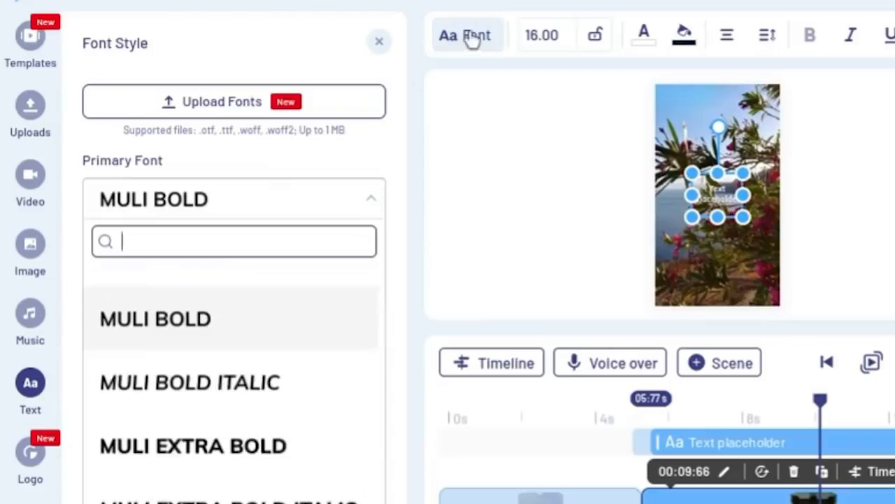
scroll(223, 388, "down", 15)
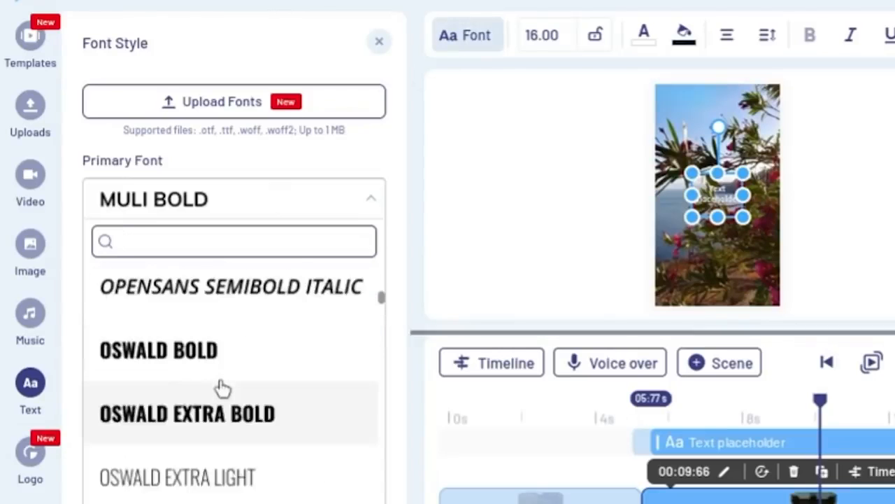
scroll(223, 389, "down", 10)
- Add the yellow "Your only limit is you" text preset to Scene 02 and browse the other text presets
scroll(222, 388, "down", 2)
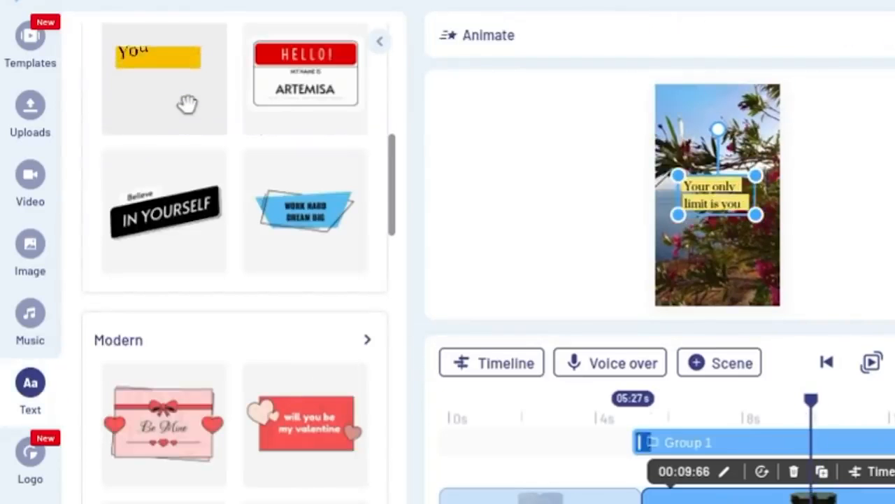
scroll(135, 432, "down", 10)
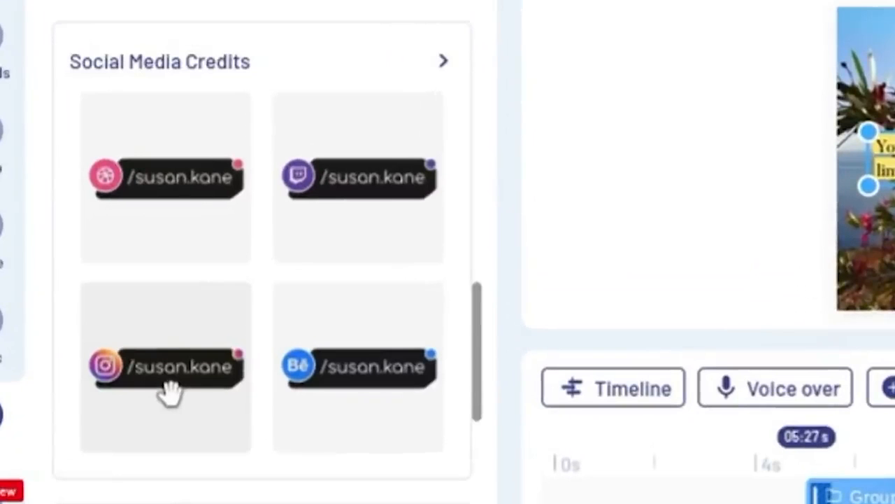
scroll(171, 392, "down", 10)
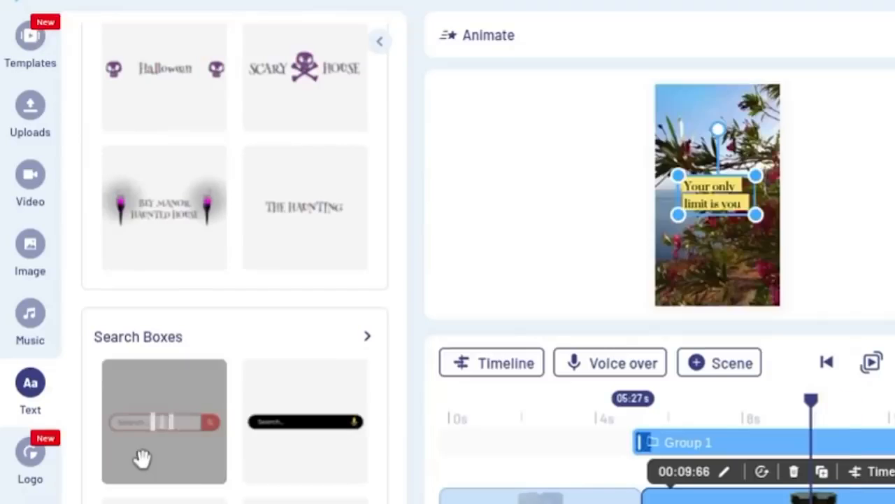
- Try the red search box text preset on Scene 02, open the logo options, and delete the search box
left_click(143, 458)
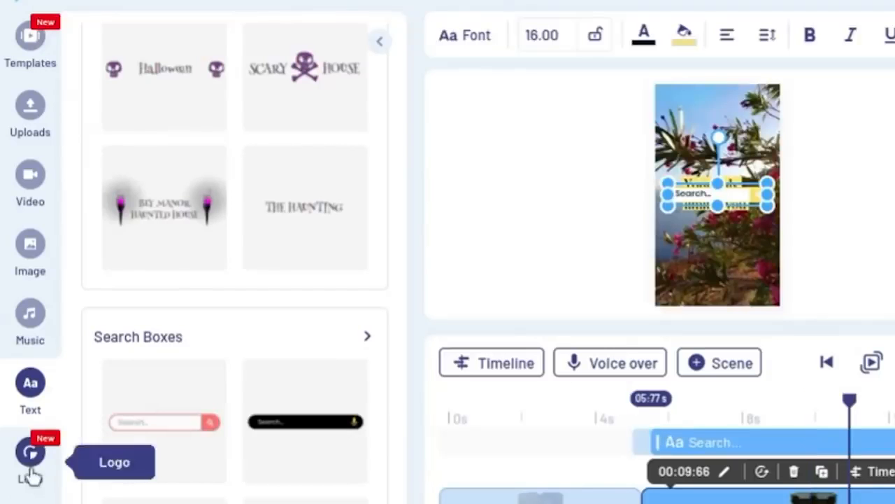
left_click(30, 474)
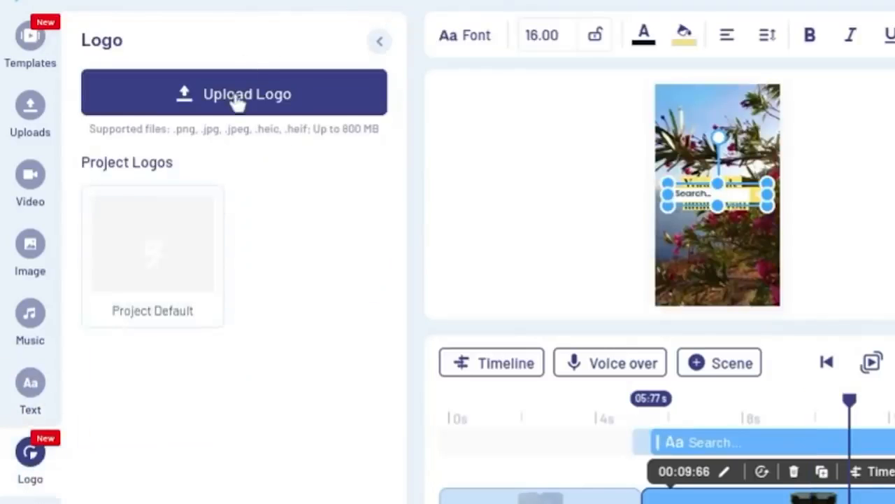
key("Delete")
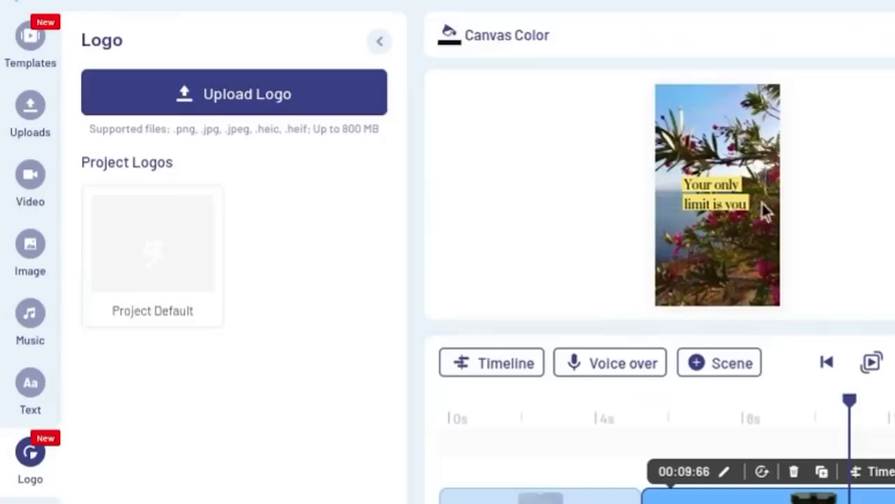
- Look over the logo upload options and the saved media folders, including the coffee folder
left_click(268, 112)
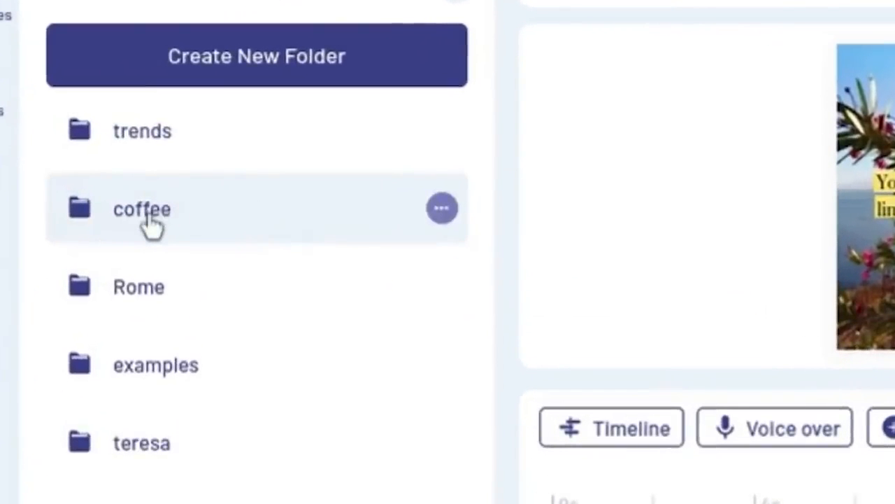
left_click(155, 214)
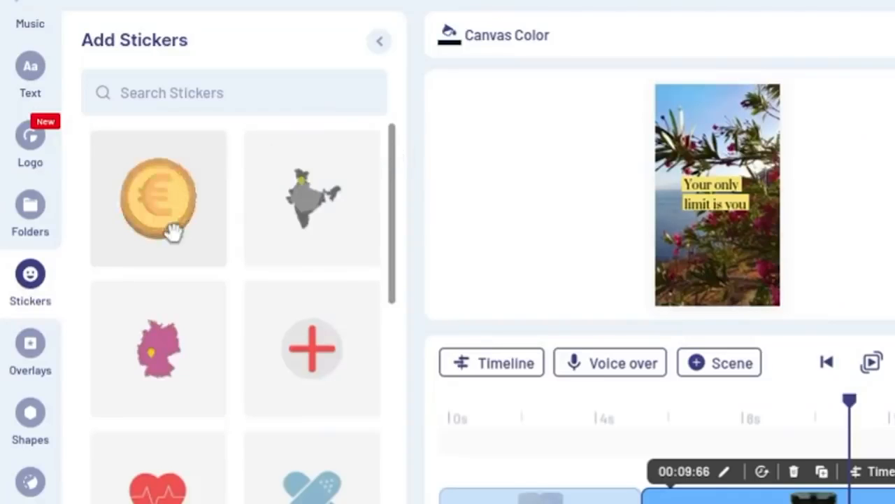
- Search the sticker library for "cupcake" and browse the matching stickers
left_click(173, 231)
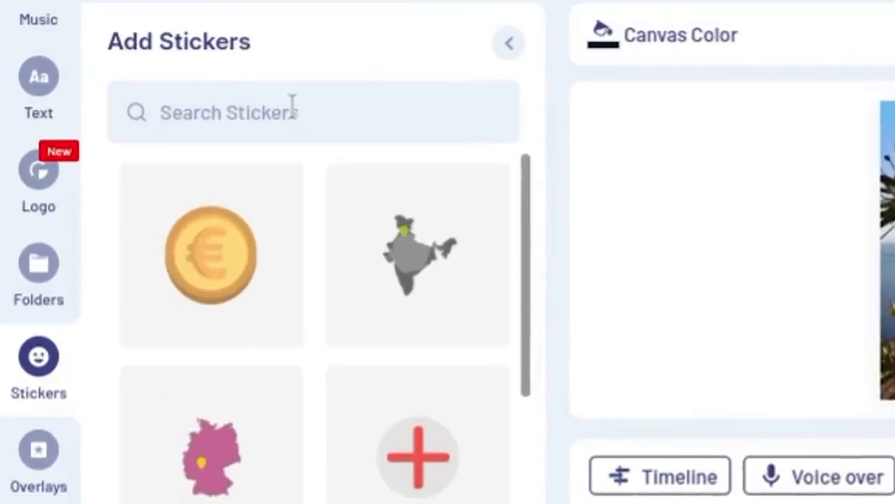
left_click(292, 105)
type("cupcake")
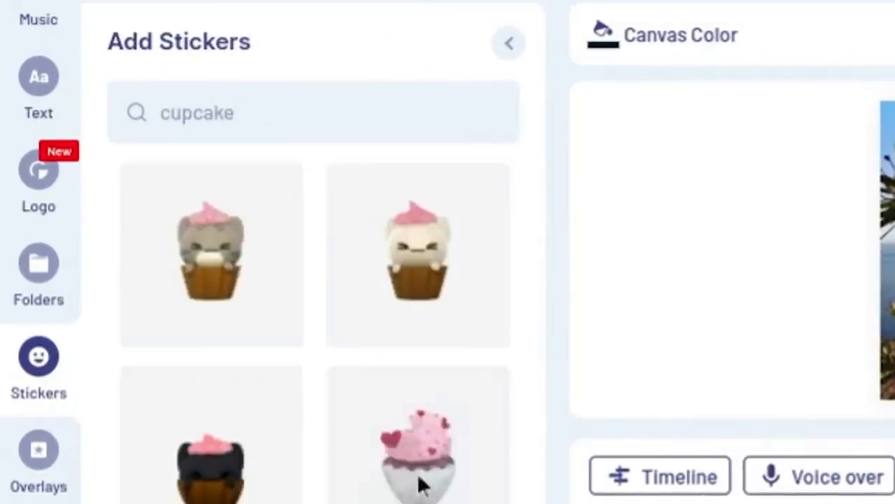
scroll(366, 489, "down", 10)
- Add a multicoloured confetti overlay to Scene 02 and preview it
left_click(39, 452)
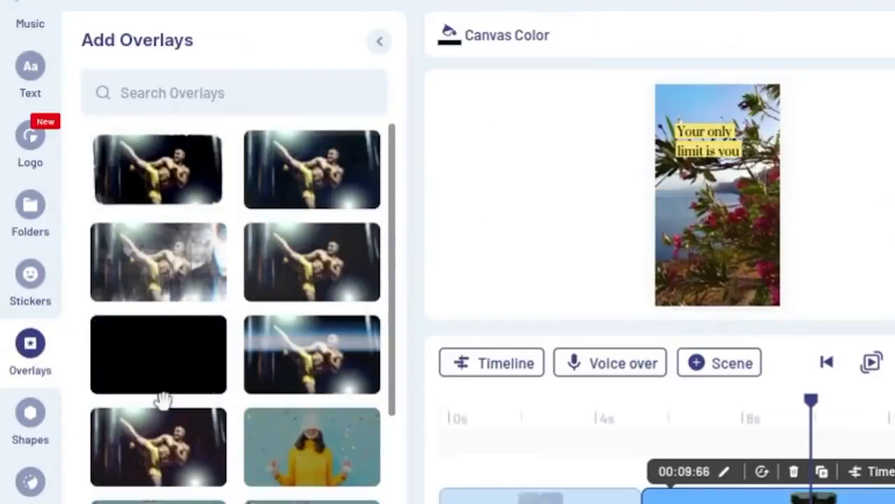
scroll(160, 398, "down", 2)
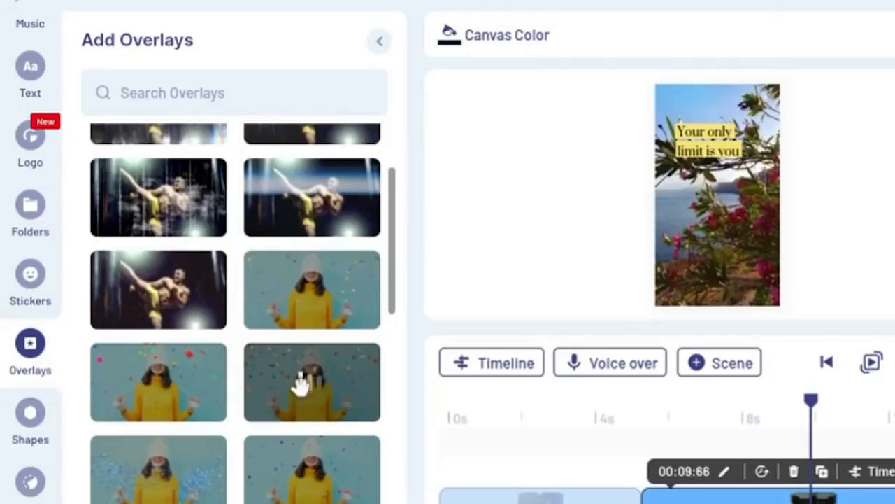
left_click(301, 386)
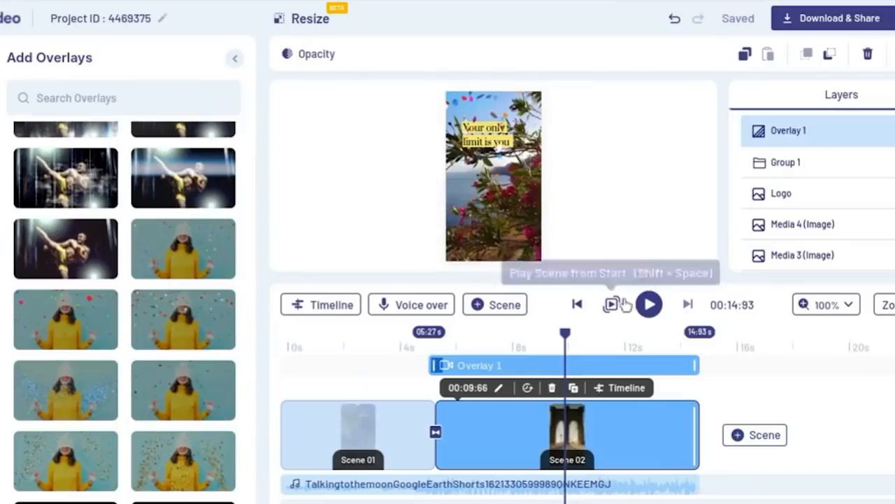
left_click(649, 305)
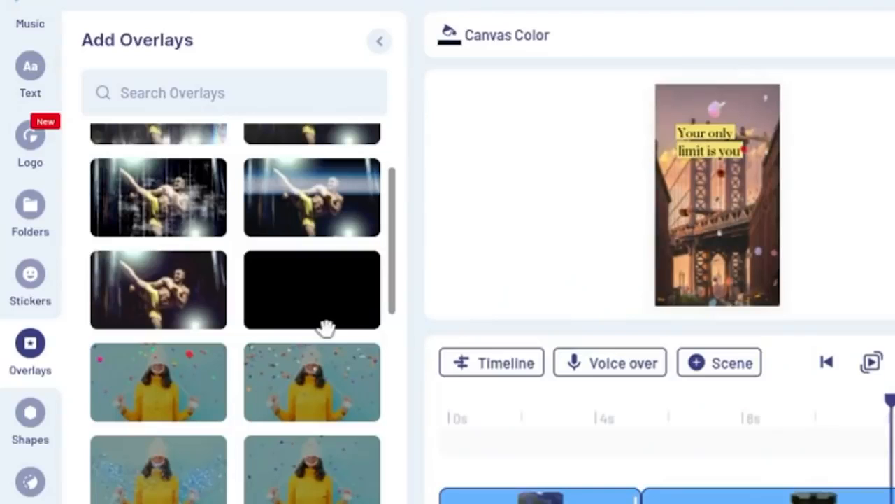
- Browse the available shapes, such as arrows and quotation marks, and the image masks
left_click(30, 412)
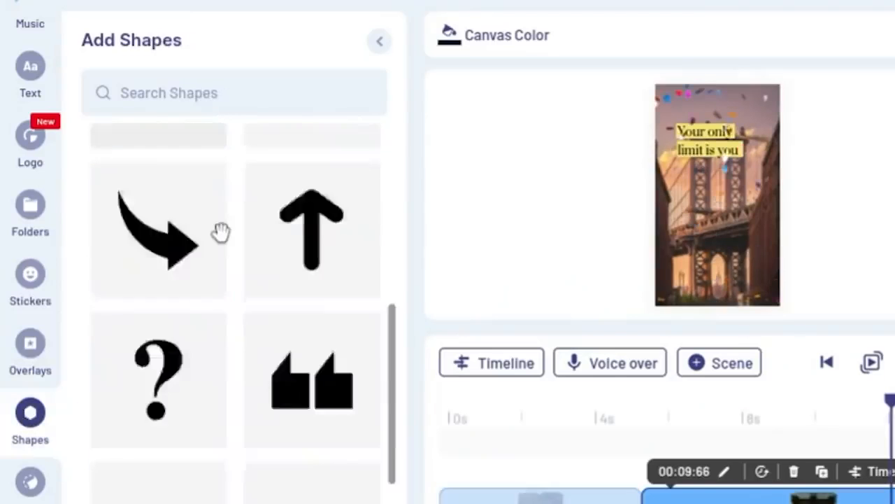
scroll(219, 232, "down", 3)
scroll(290, 425, "down", 5)
left_click(30, 481)
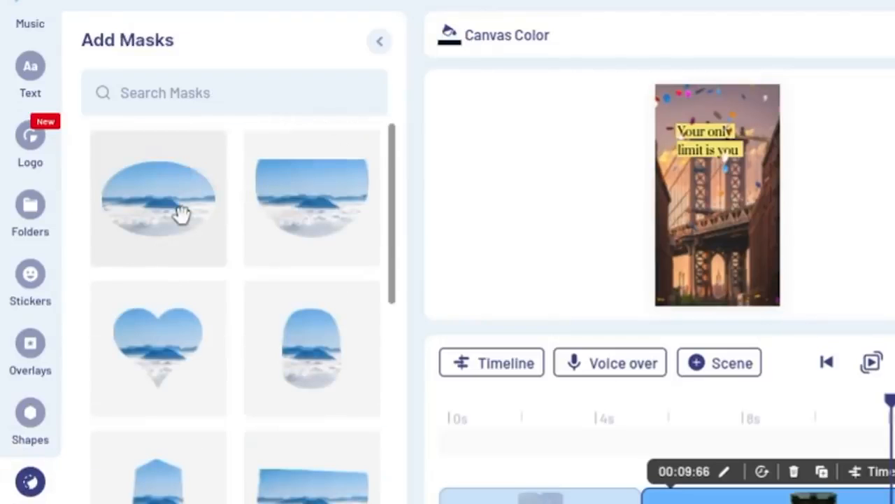
- Add an oval mask to the second scene, fill it with an uploaded clip, and enlarge and position it below the text
left_click(181, 214)
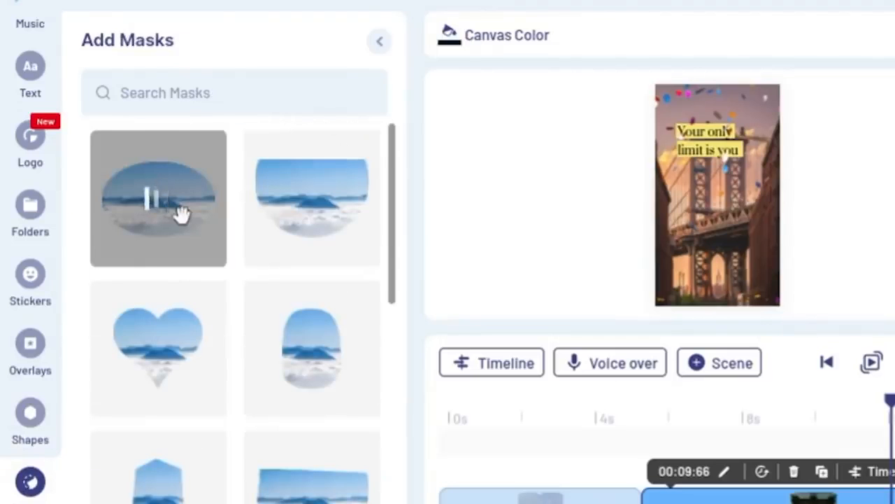
scroll(181, 214, "down", 5)
scroll(10, 436, "up", 5)
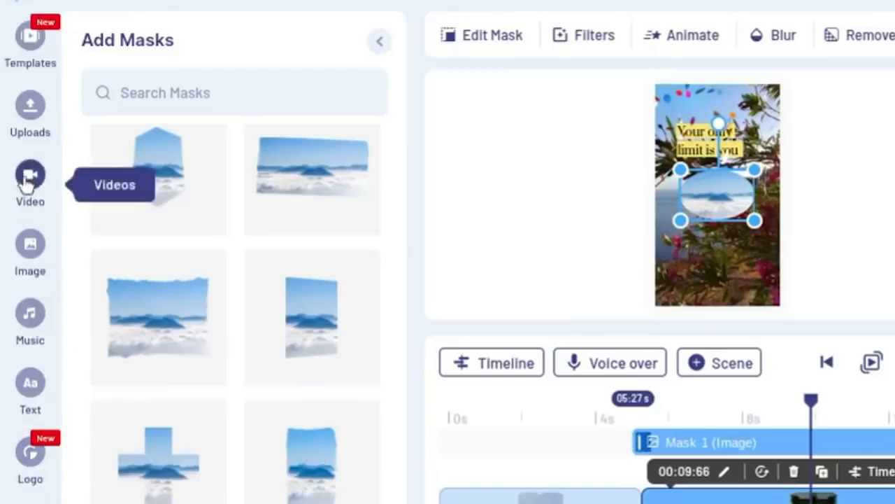
left_click(29, 124)
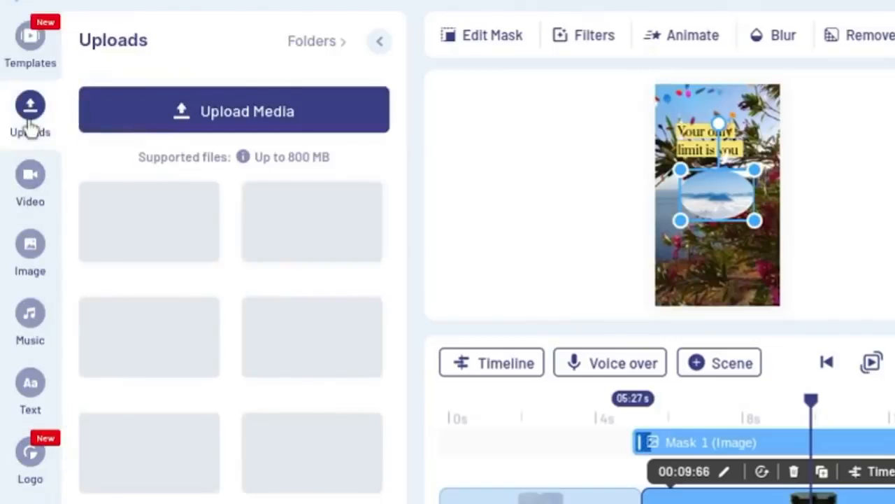
left_click_drag(167, 336, 704, 175)
left_click_drag(434, 364, 458, 363)
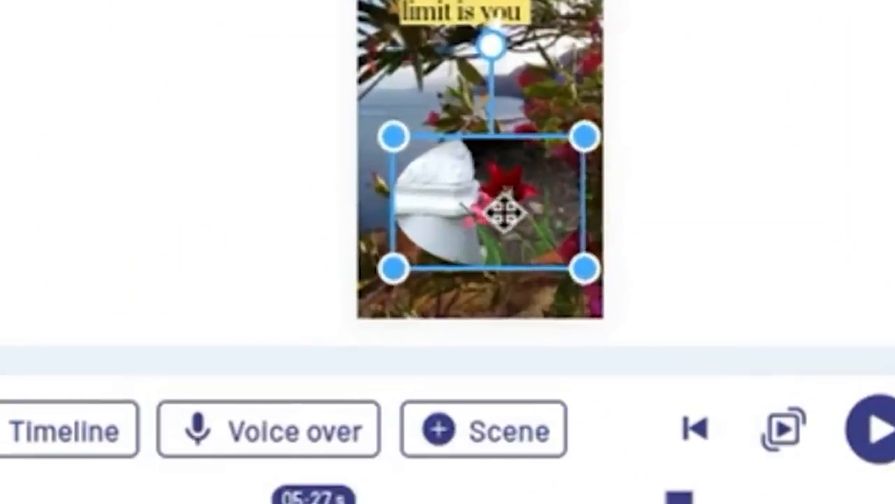
left_click_drag(520, 208, 495, 224)
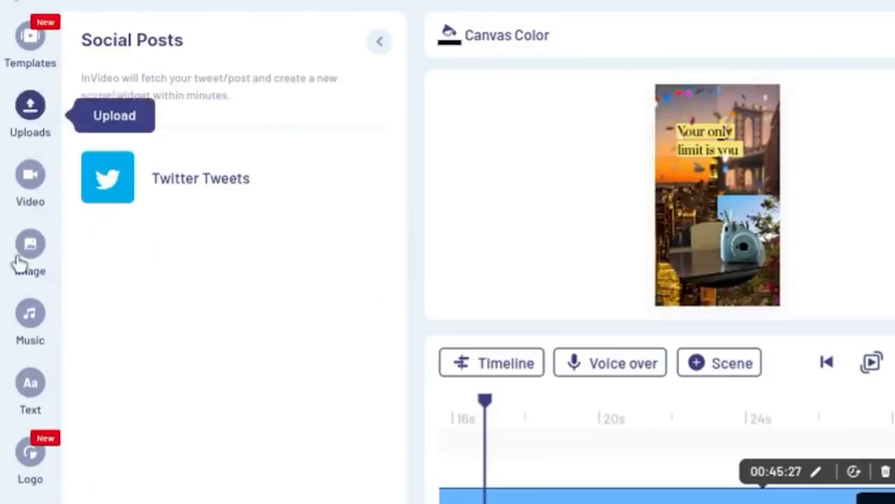
- Browse the collage layouts, including those for three images
scroll(18, 262, "down", 5)
scroll(18, 262, "up", 5)
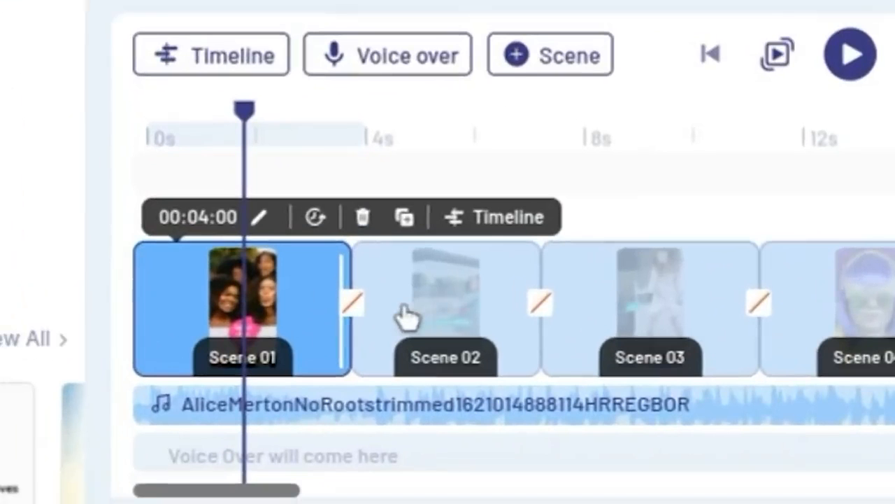
- Add The Big Reveal Right transition between Scene 01 and Scene 02, play it back, and revisit the transition choices
left_click(352, 308)
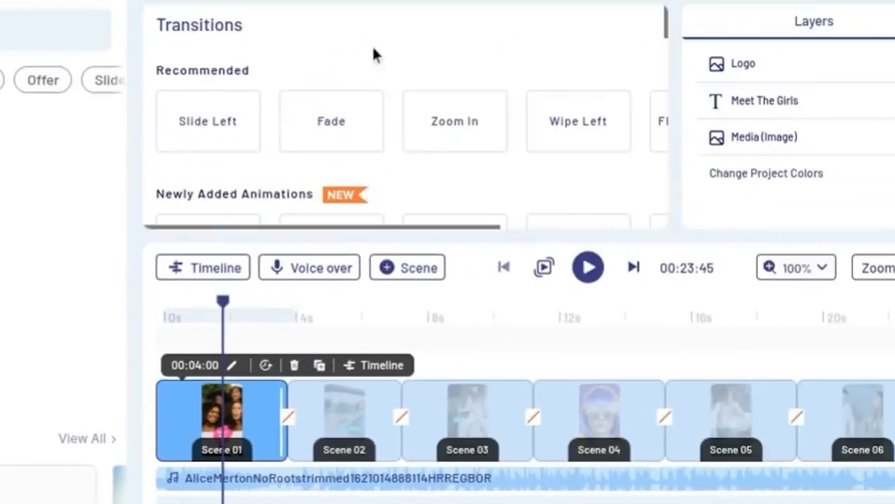
scroll(375, 105, "down", 3)
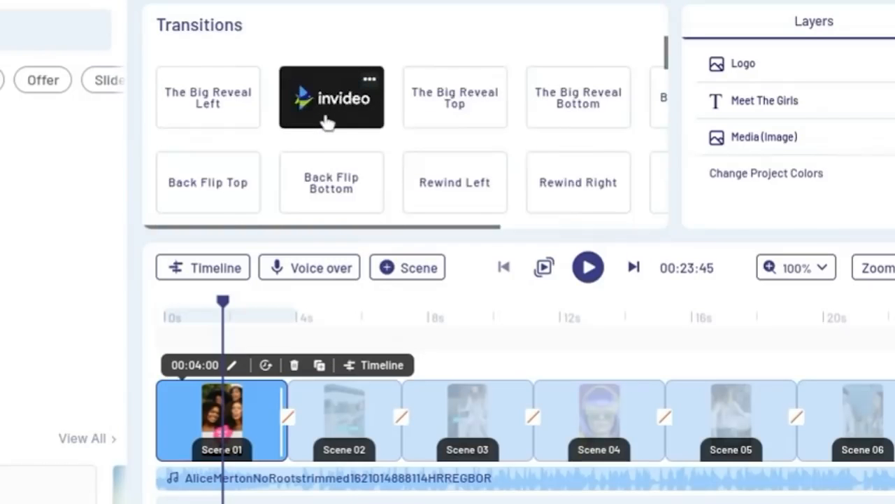
left_click(328, 122)
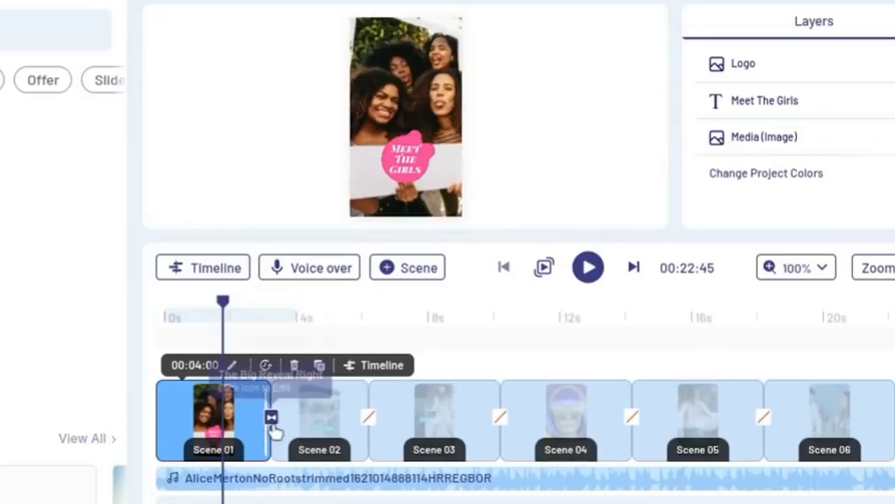
left_click(256, 312)
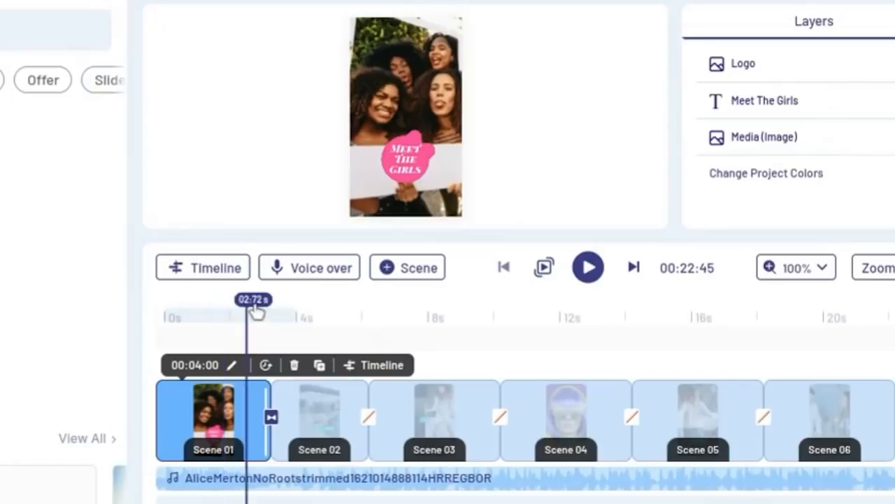
key("space")
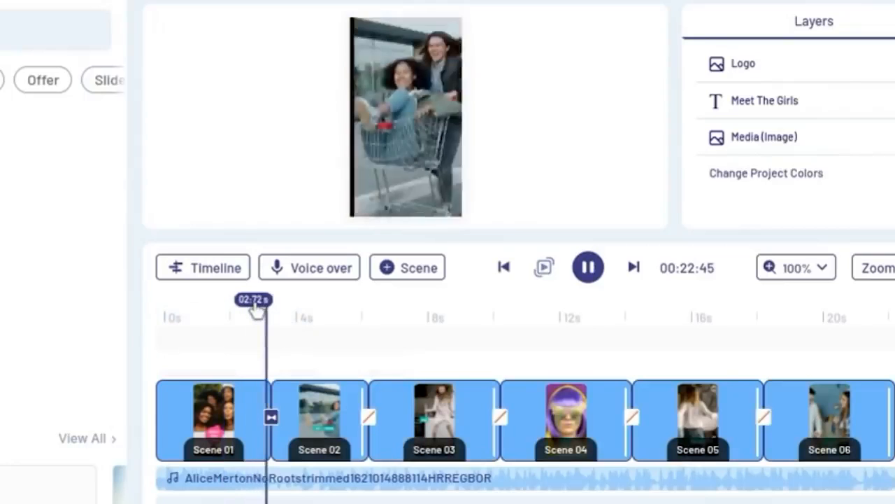
key("space")
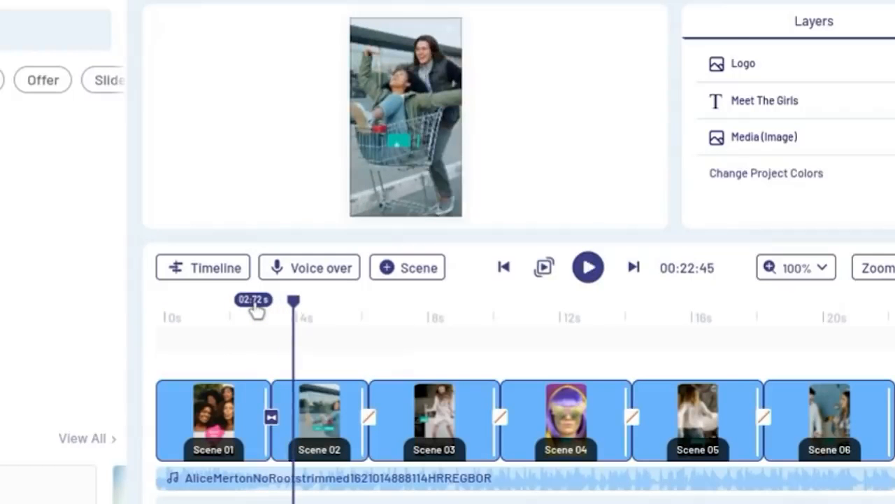
left_click(271, 418)
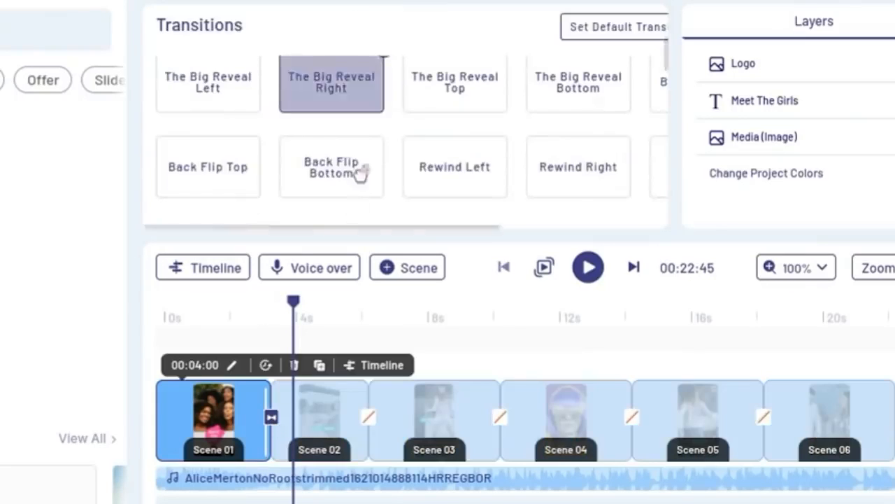
left_click(285, 137)
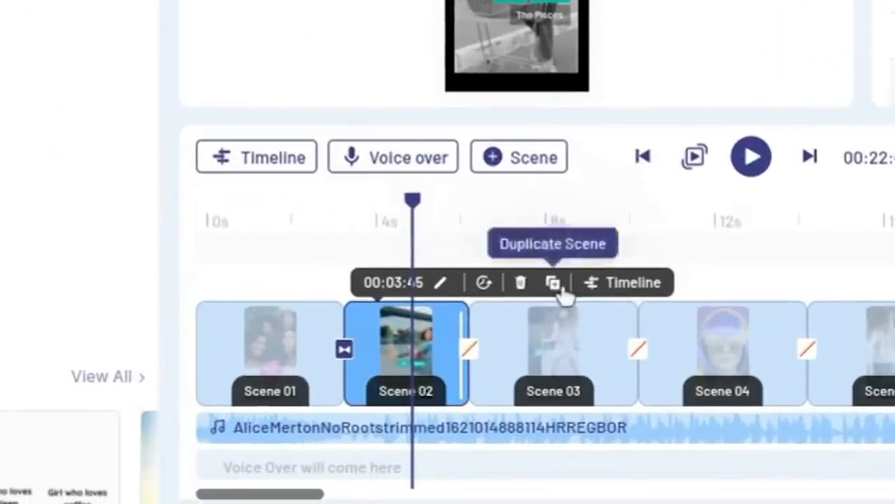
- Open the detailed layer timeline of Scene 02 and scrub back towards the start of the scene
left_click(611, 297)
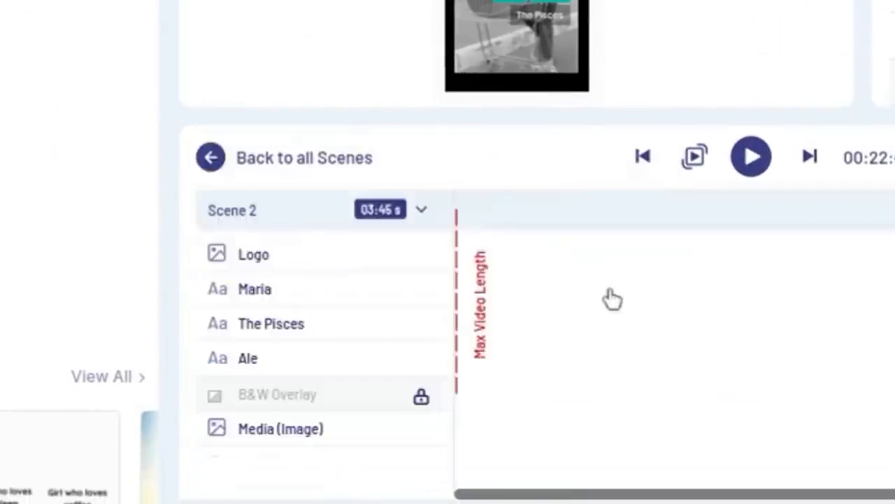
left_click(515, 262)
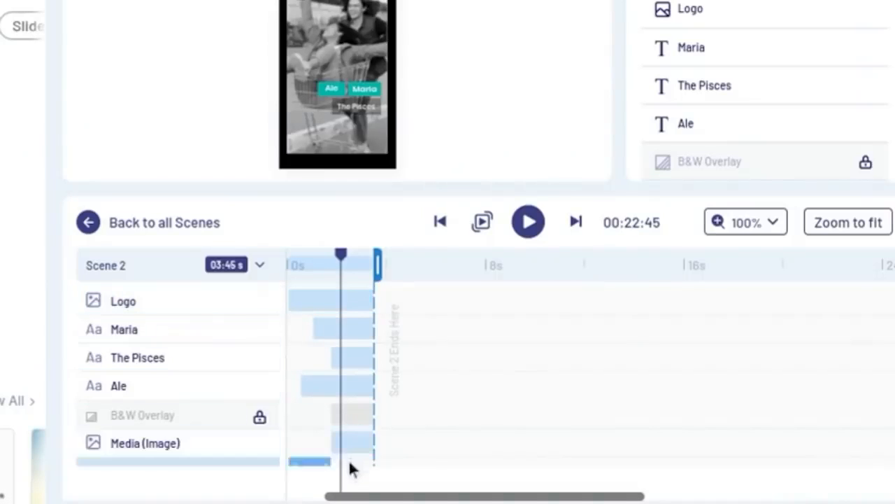
left_click_drag(349, 277, 304, 273)
scroll(308, 447, "down", 2)
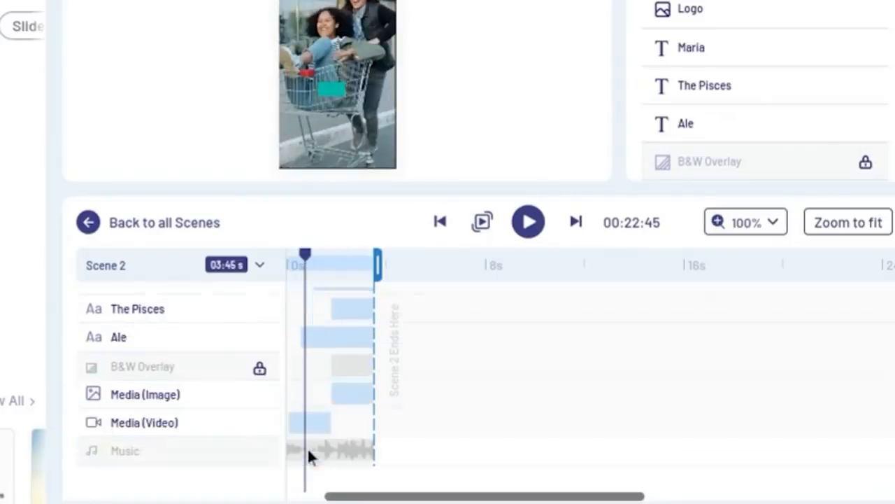
- Examine when Scene 2's video, image, text and logo layers appear and how long each one lasts
left_click(309, 424)
left_click(349, 267)
left_click(315, 424)
left_click(340, 371)
left_click(338, 342)
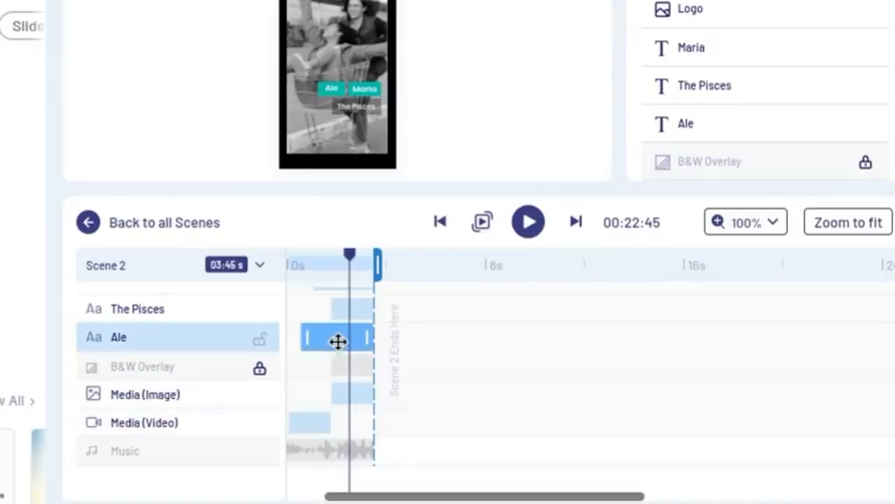
scroll(338, 342, "up", 1)
left_click(338, 340)
scroll(341, 339, "up", 1)
left_click(340, 340)
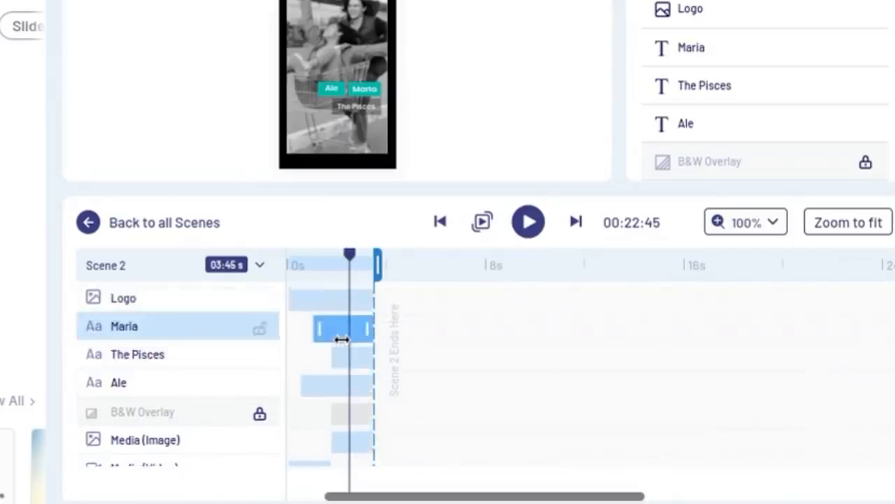
left_click(335, 301)
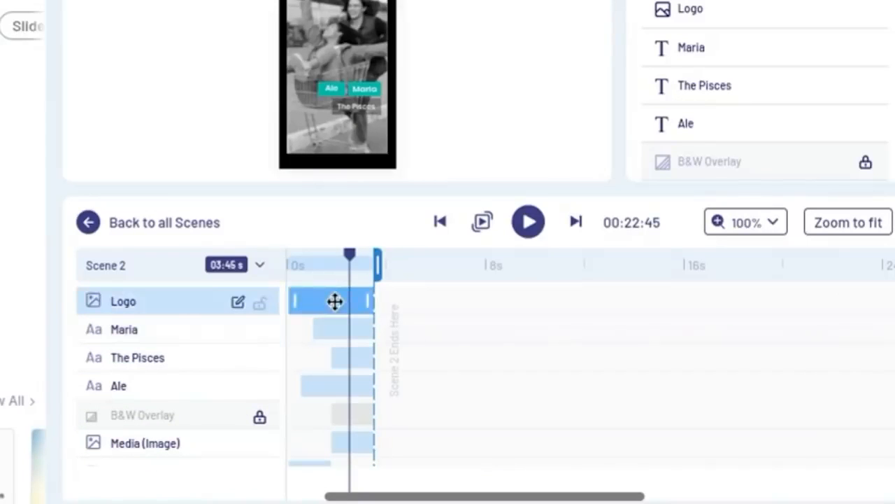
- Retime The Pisces text layer in Scene 2 to start at 0.99 s and end at about 2.6 s
left_click(746, 223)
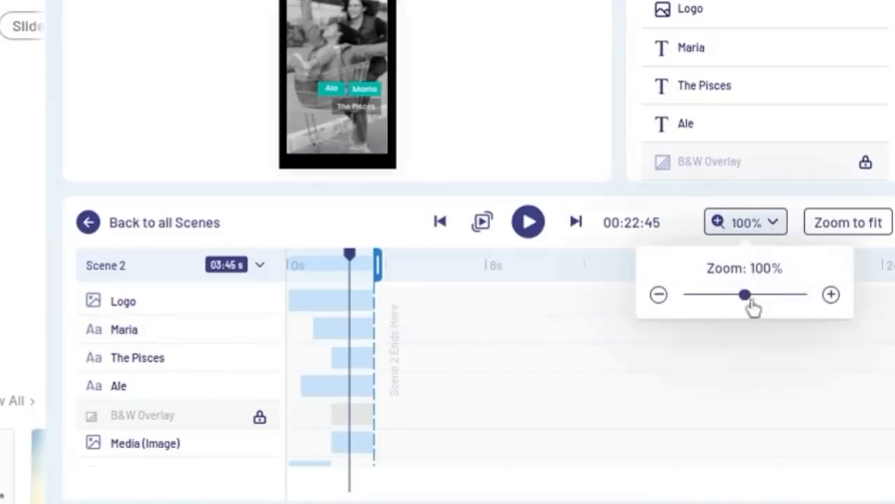
left_click_drag(747, 302, 784, 305)
left_click(727, 370)
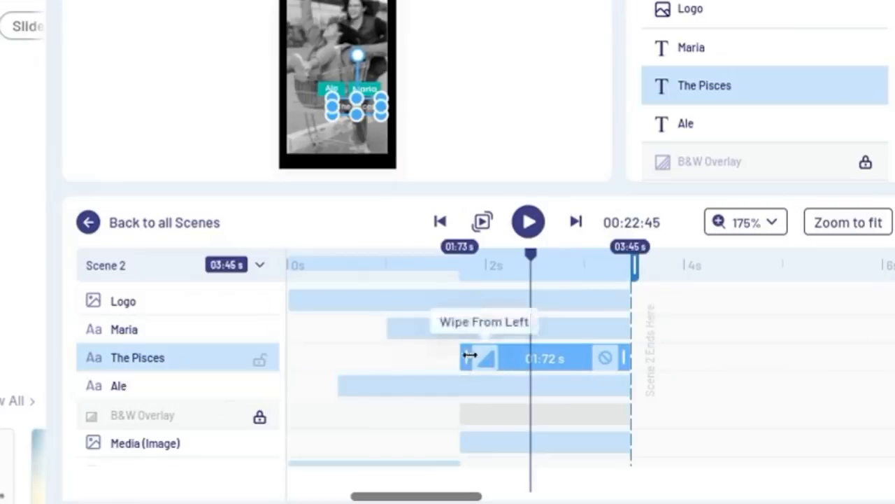
left_click_drag(464, 355, 393, 362)
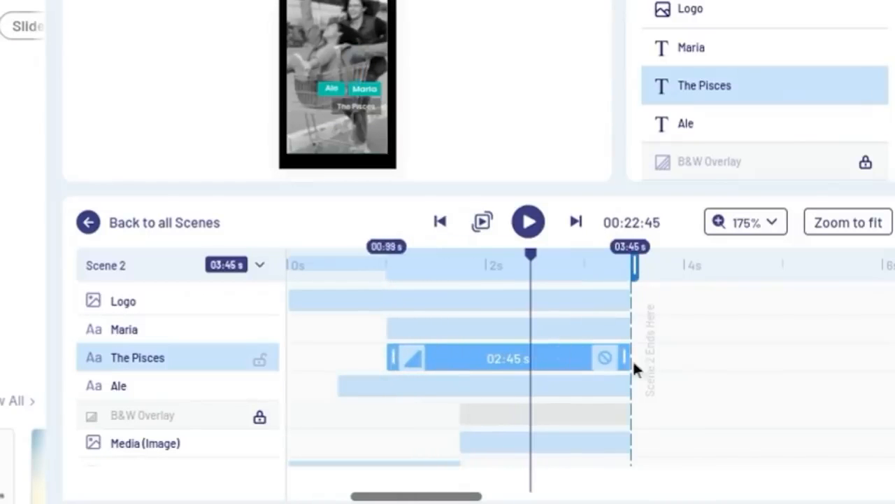
left_click_drag(622, 361, 540, 359)
- Shorten the name text layer directly above The Pisces to about 2 s, start it at about 0.2 s, and preview Scene 2
left_click(413, 331)
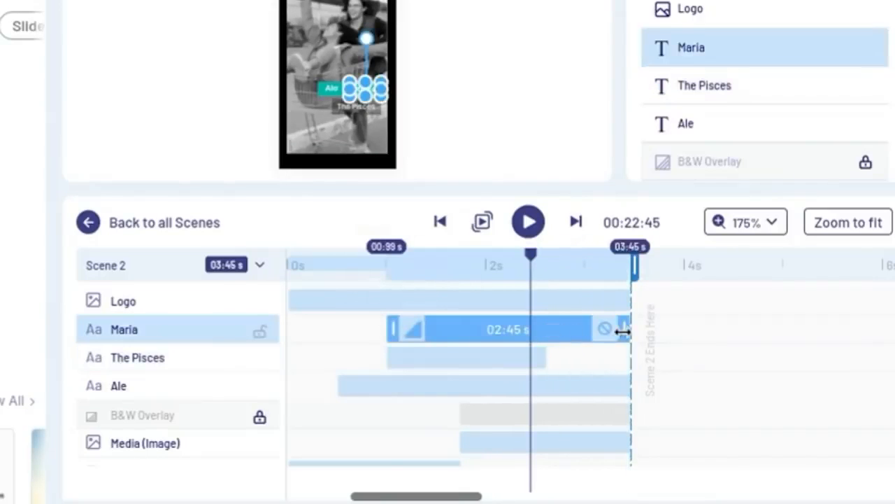
left_click_drag(622, 331, 584, 332)
left_click_drag(504, 341, 464, 331)
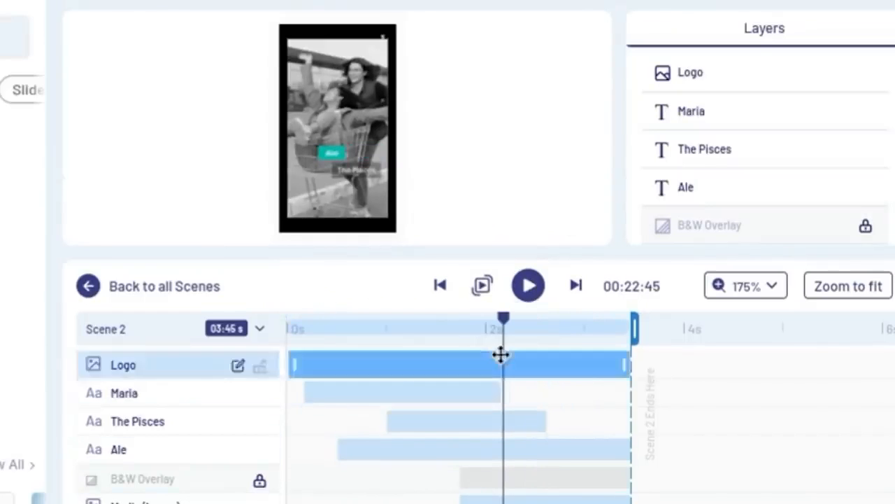
key("space")
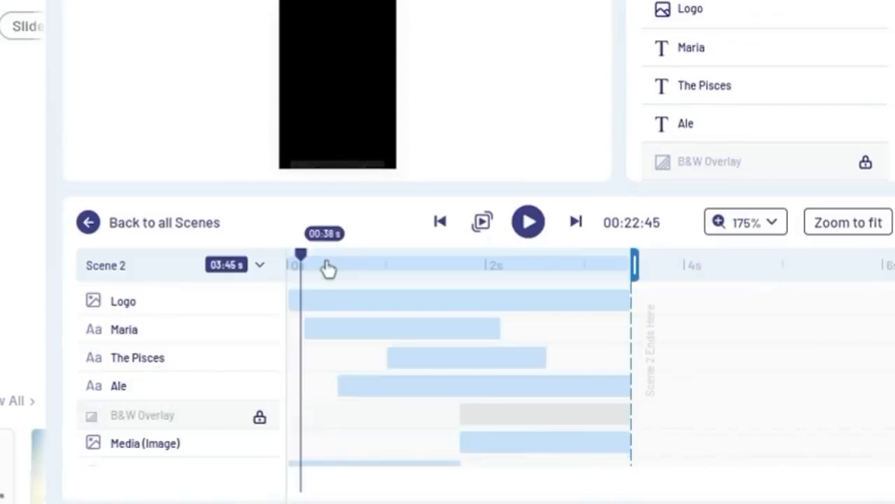
left_click(92, 234)
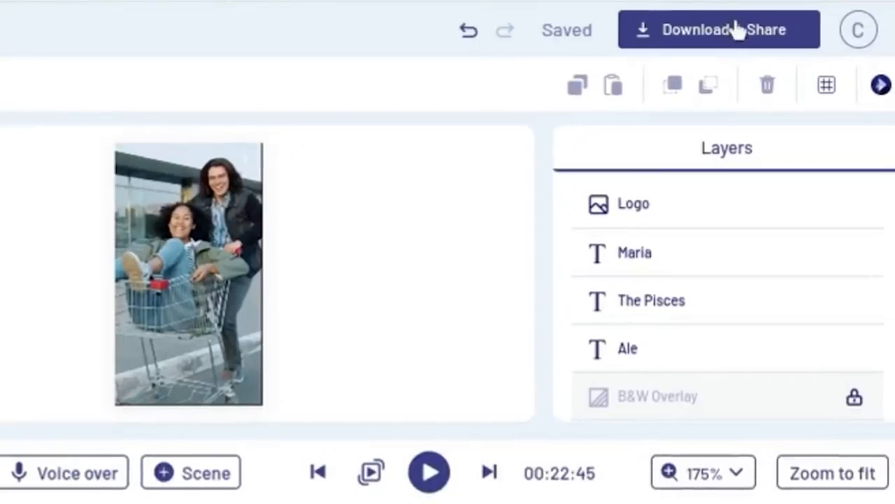
- Export the finished vertical video for download and sharing
left_click(738, 30)
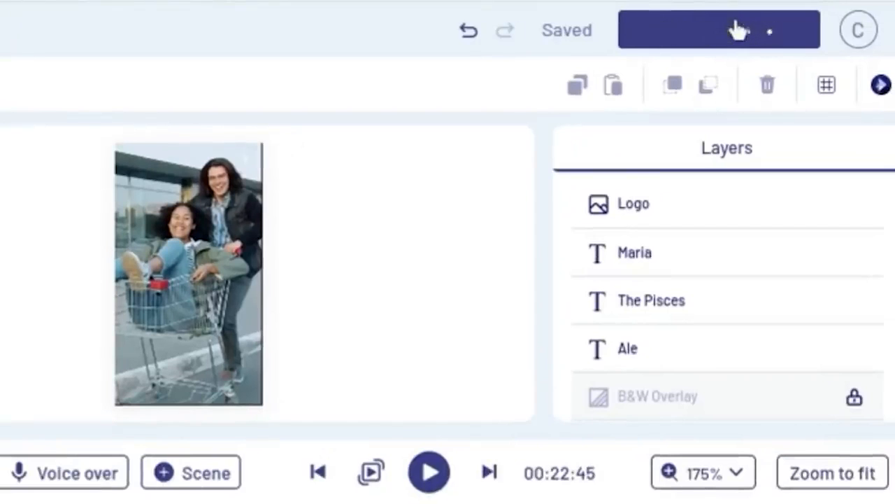
left_click(680, 250)
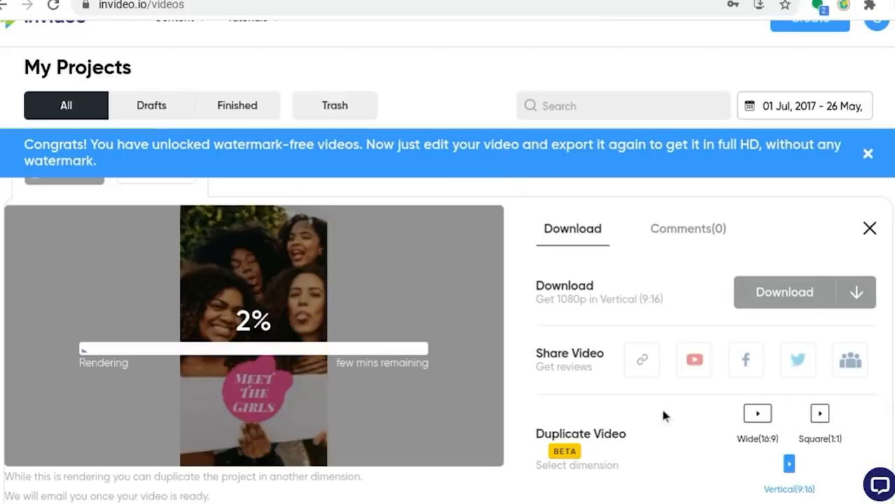
- Duplicate the exported video in the Wide (16:9) dimension
scroll(663, 415, "down", 1)
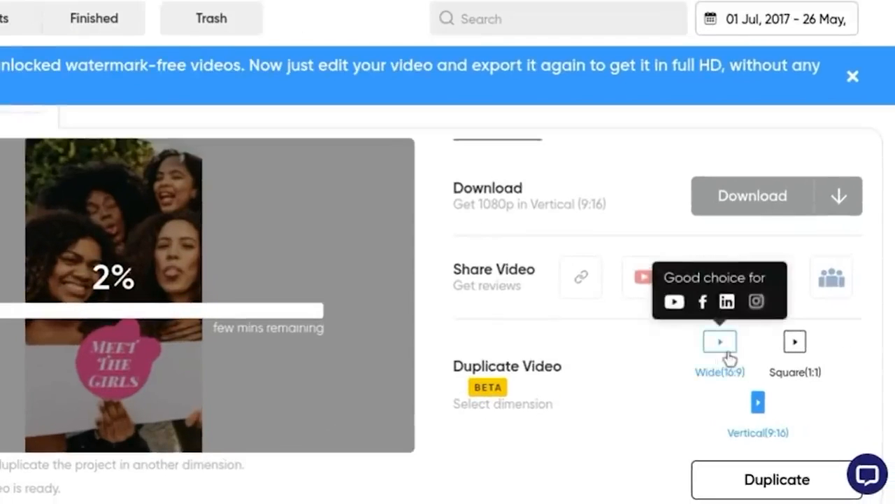
left_click(727, 357)
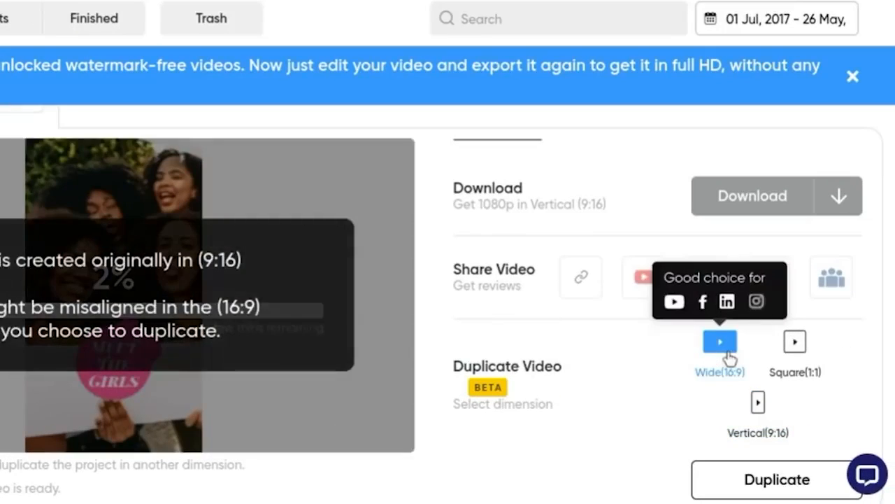
left_click(763, 479)
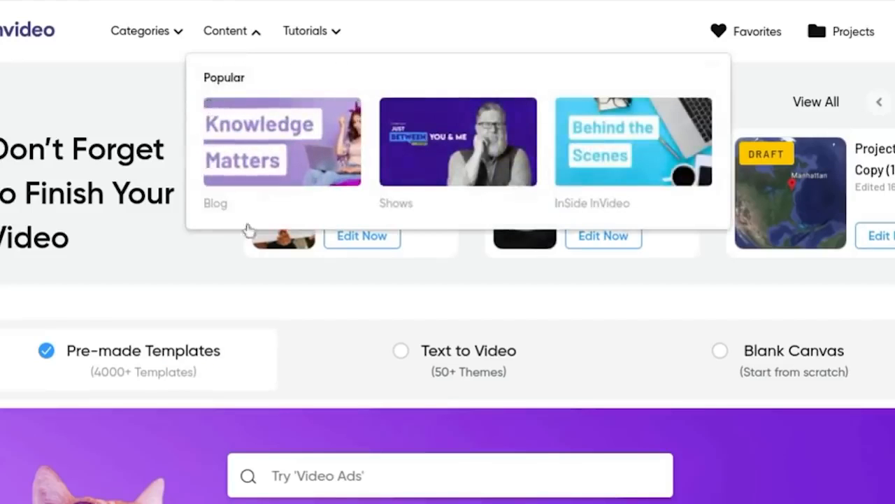
- Choose Text to Video as the creation method on the home page
scroll(332, 310, "down", 3)
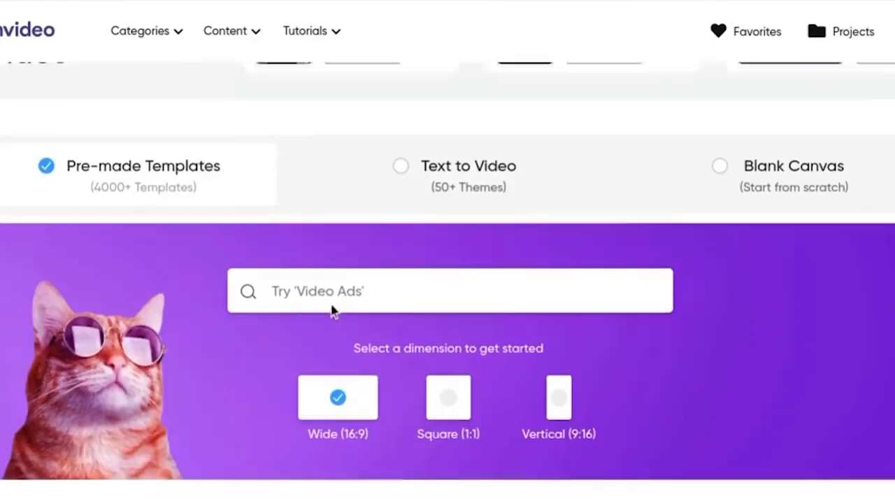
scroll(331, 309, "up", 1)
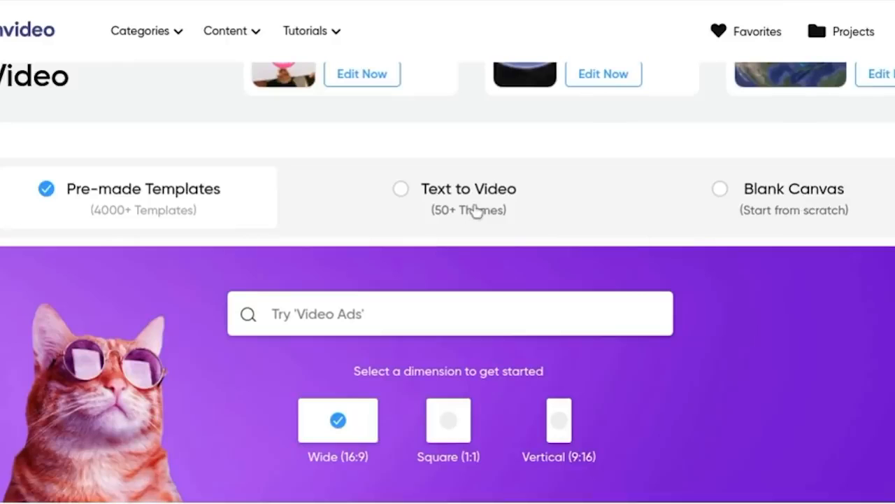
left_click(398, 194)
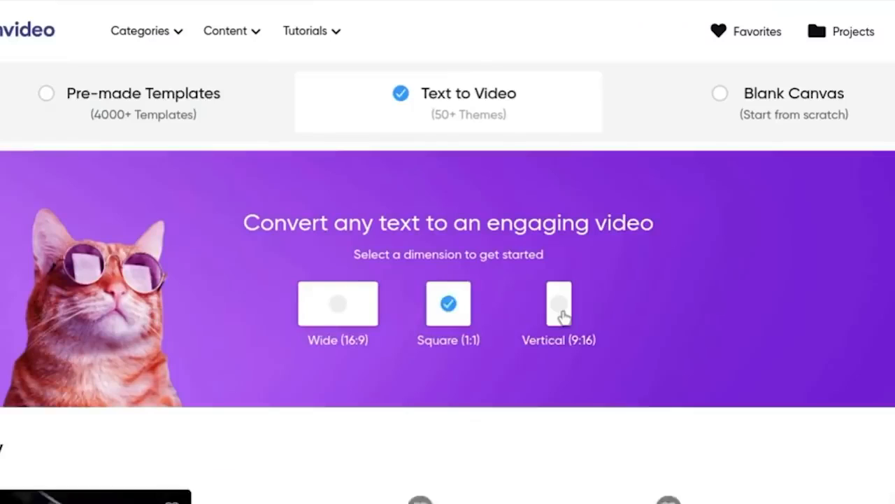
- Browse the Text to Video templates and start a project with the Vanilla template in Vertical (9:16)
left_click(563, 315)
scroll(196, 235, "down", 5)
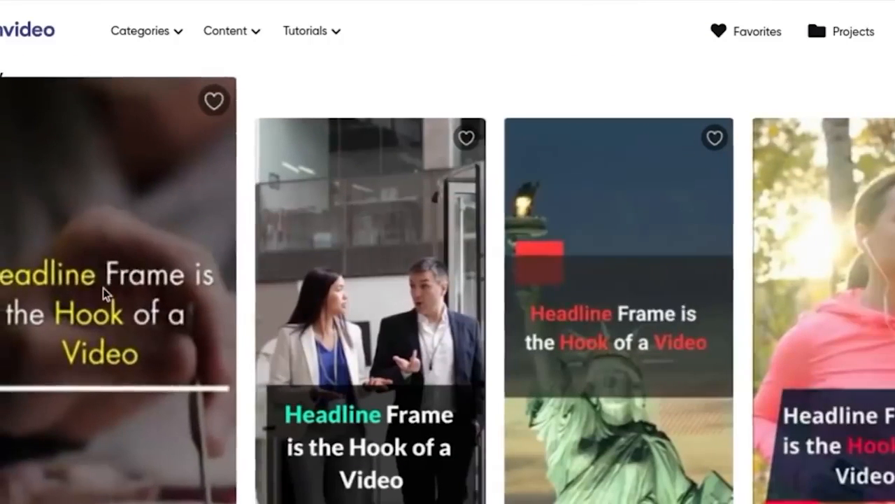
scroll(103, 294, "down", 4)
scroll(617, 397, "down", 3)
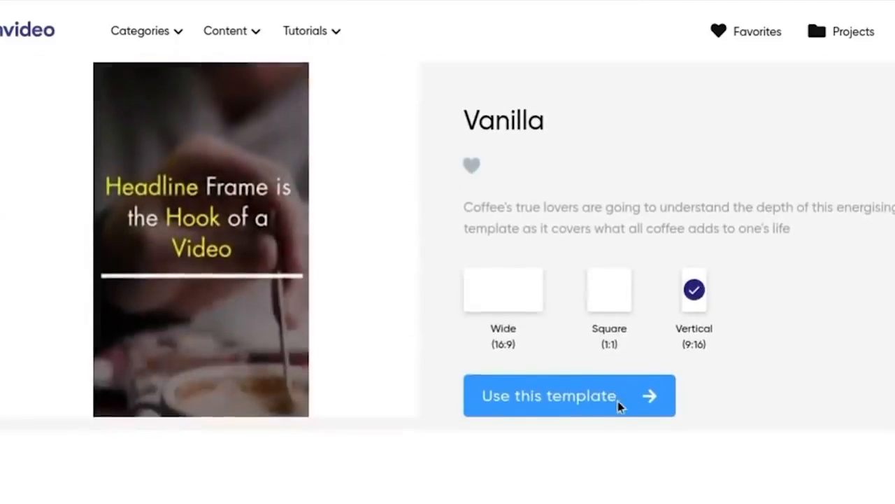
left_click(586, 408)
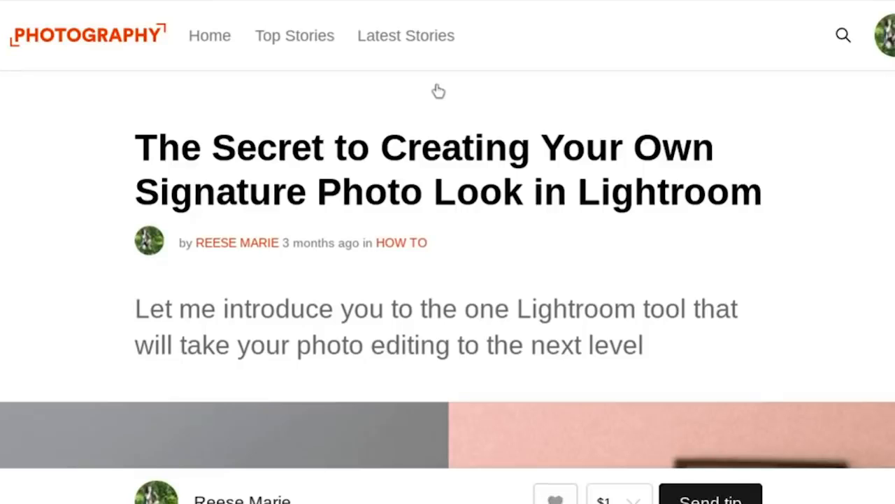
- Copy the Lightroom article's headline and opening paragraph into the script's title and story, and generate the storyboard with auto-suggested media
mouse_move(760, 194)
left_mouse_down()
mouse_move(589, 168)
mouse_move(140, 143)
left_mouse_up()
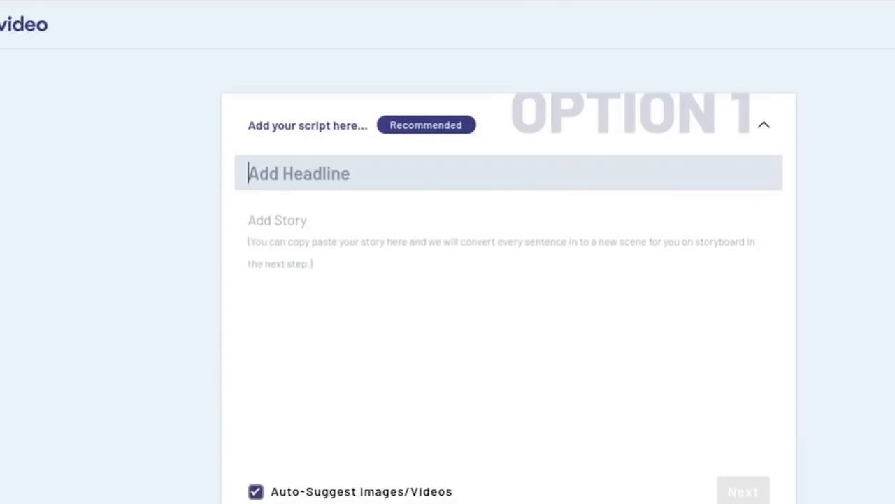
key("ctrl+v")
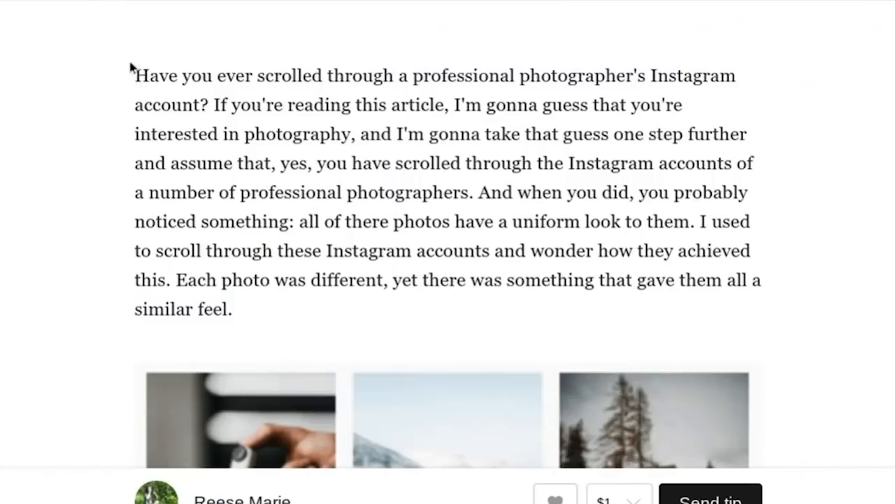
triple_click(236, 290)
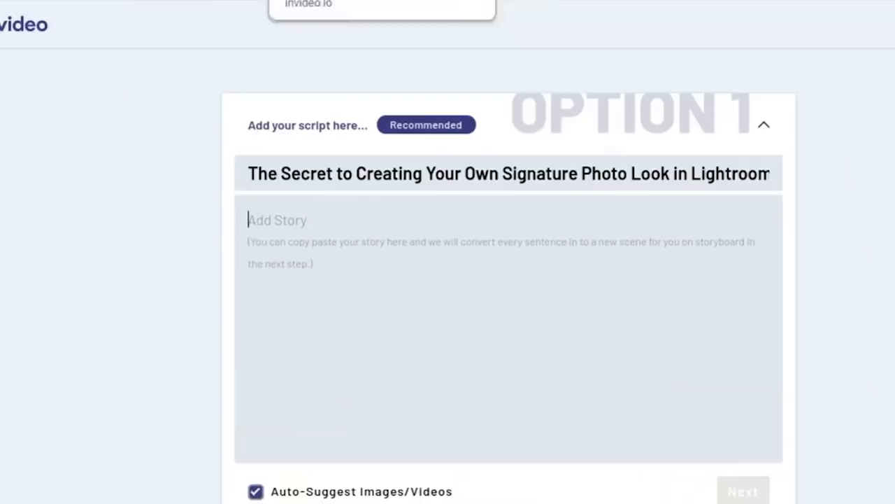
type("Have you ever scrolled through a professional photographer's Instagram account? If you're reading this article, I'm gonna guess that you're interested in photography, and I'm gonna take that guess one step further and assume that, yes, you have scrolled through the Instagram accounts of a number of professional photographers. And when you did, you probably noticed something: all of these photos have a uniform look to them. I used to scroll through these Instagram accounts and wonder how they achieved this. Each photo was different, yet there was something that gave them all a similar feel.")
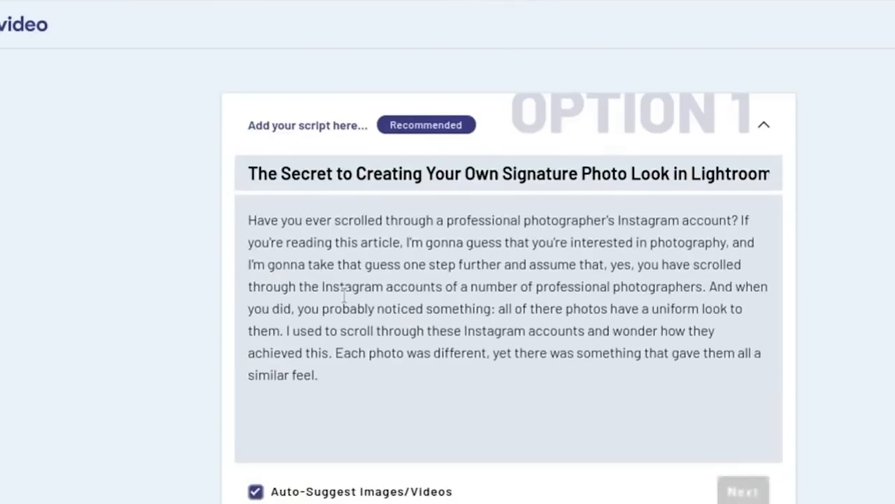
left_click(743, 492)
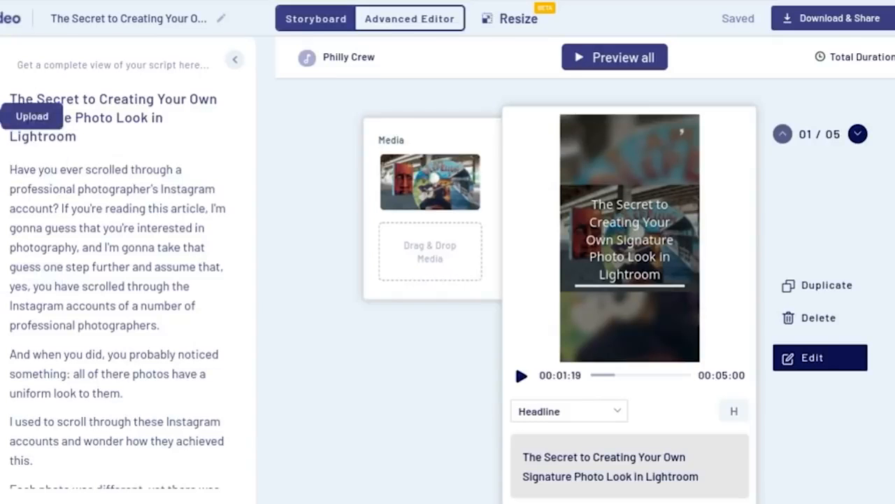
- View the uploaded media, switch the project to the Advanced Editor and move the playhead into Scene 02 at about 7.5 s
left_click(25, 81)
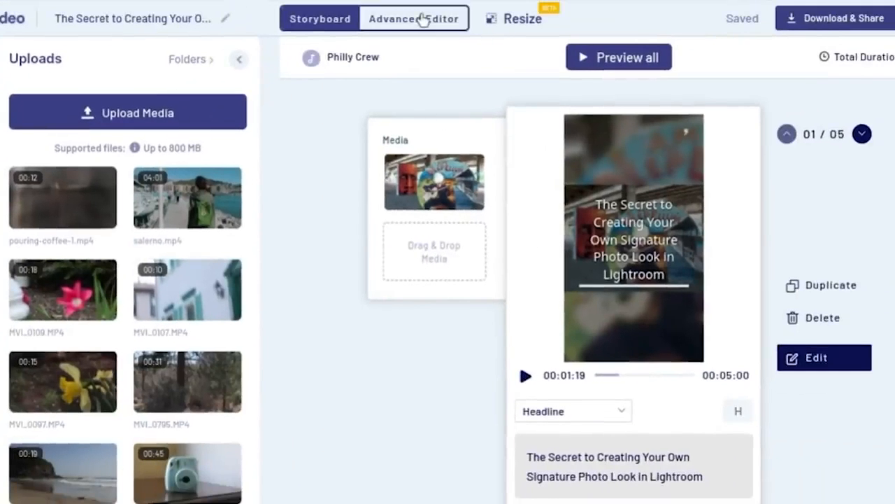
left_click(424, 18)
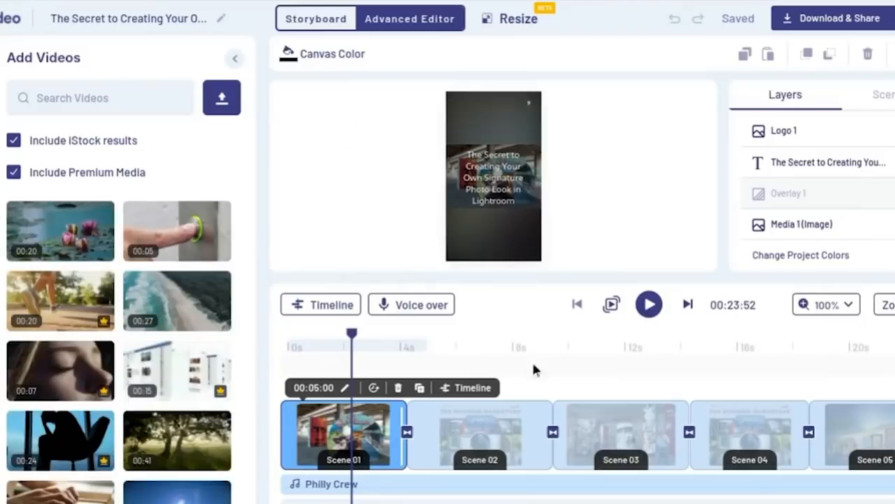
left_click(498, 347)
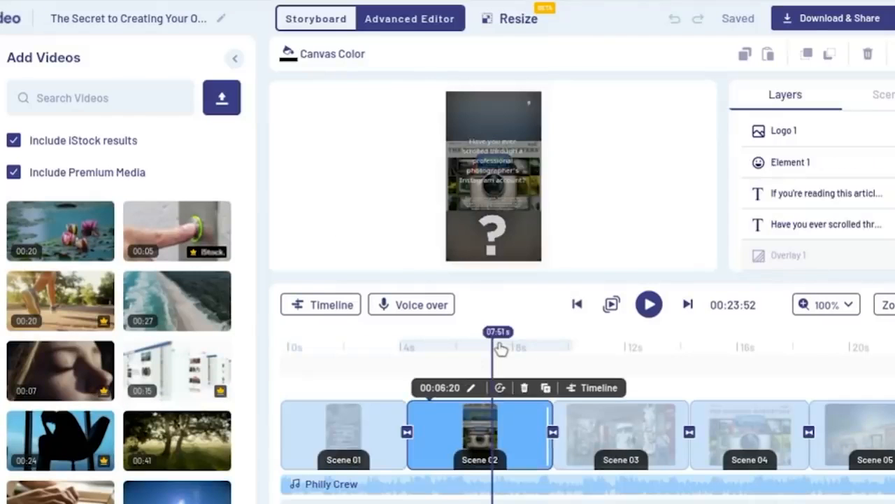